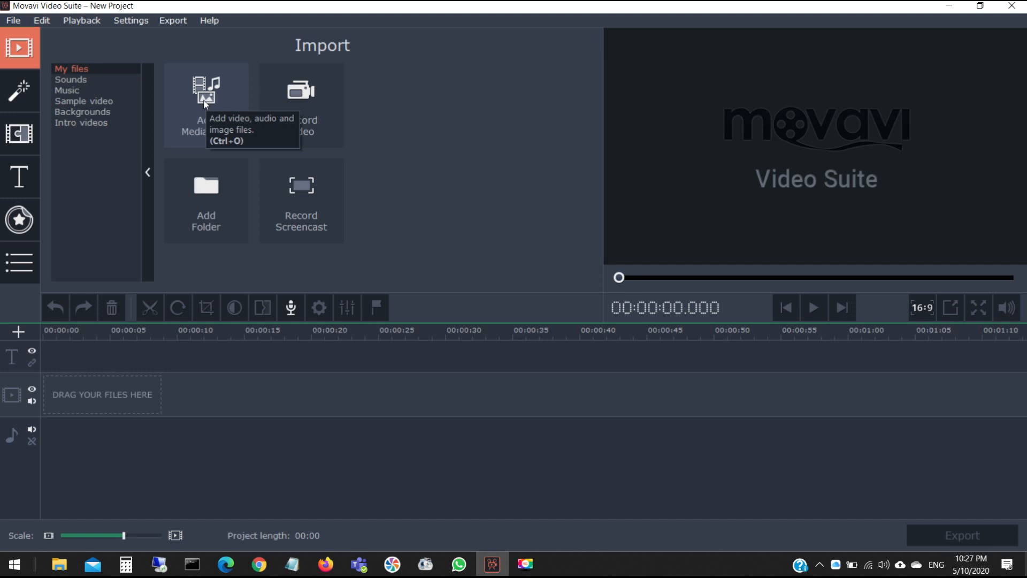
Step: Import the video "android development urdu hindi part 2" from the tutorial folder on the Desktop into the project
{"action": "left_click", "coordinate": [205, 103]}
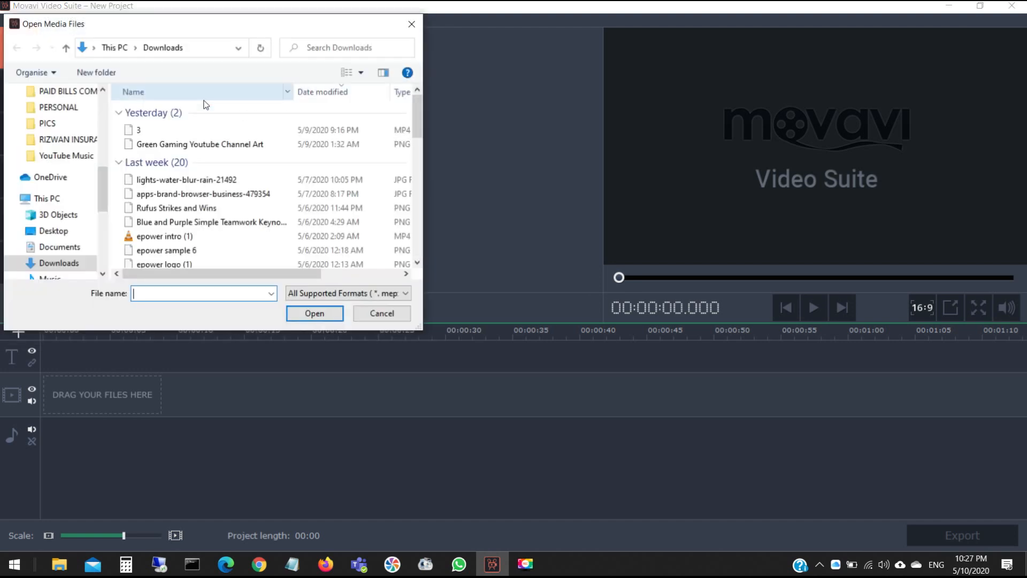
{"action": "left_click", "coordinate": [48, 231]}
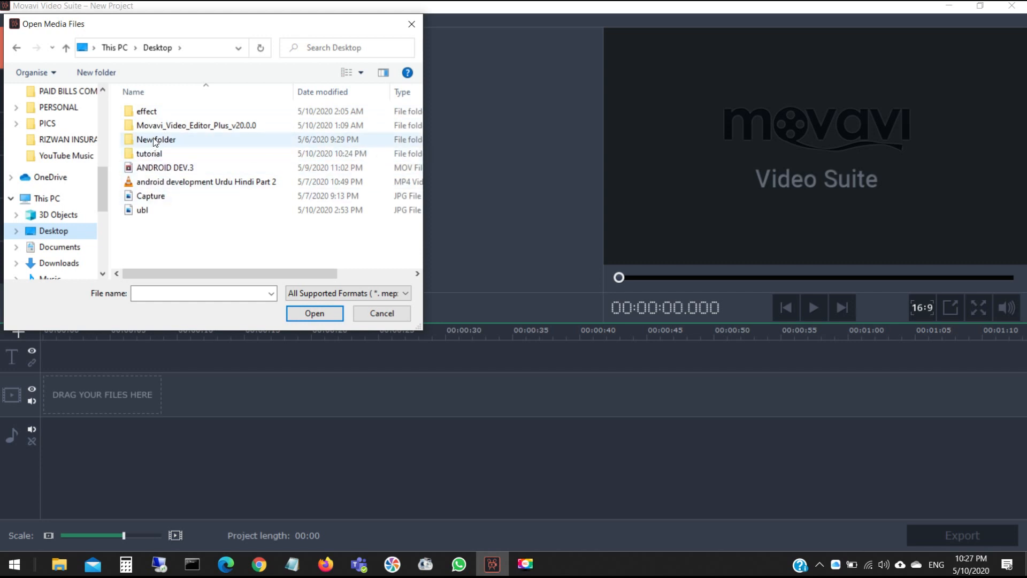
{"action": "left_click", "coordinate": [152, 158]}
{"action": "double_click", "coordinate": [152, 159]}
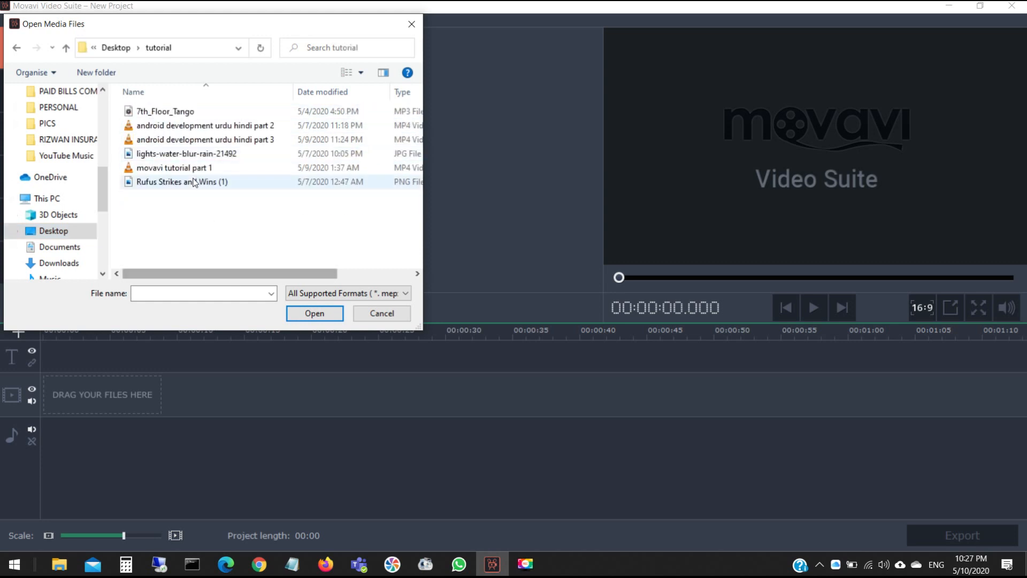
{"action": "double_click", "coordinate": [188, 131]}
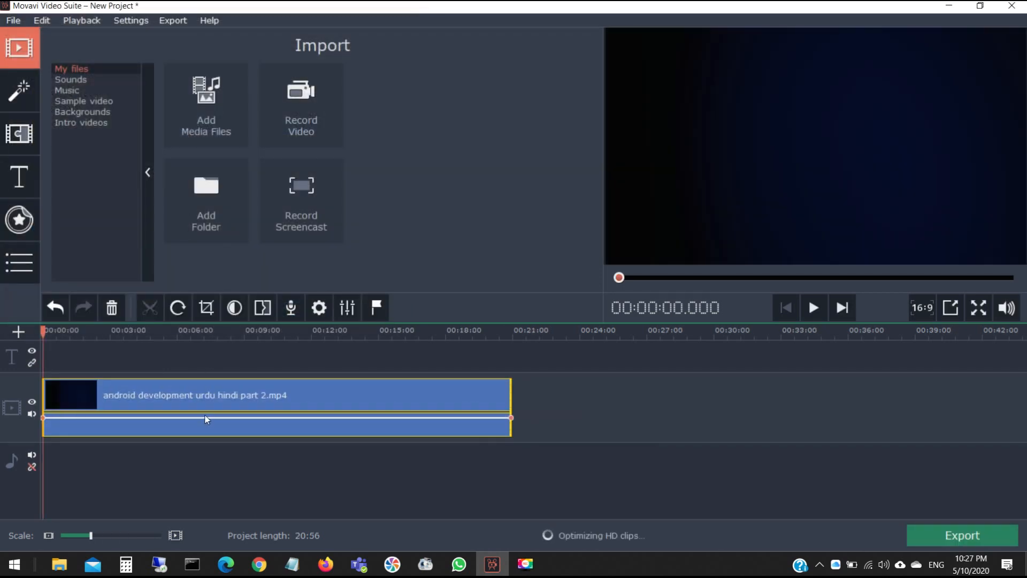
Step: Add the entire tutorial folder from the Desktop to the project's timeline
{"action": "left_click", "coordinate": [209, 208]}
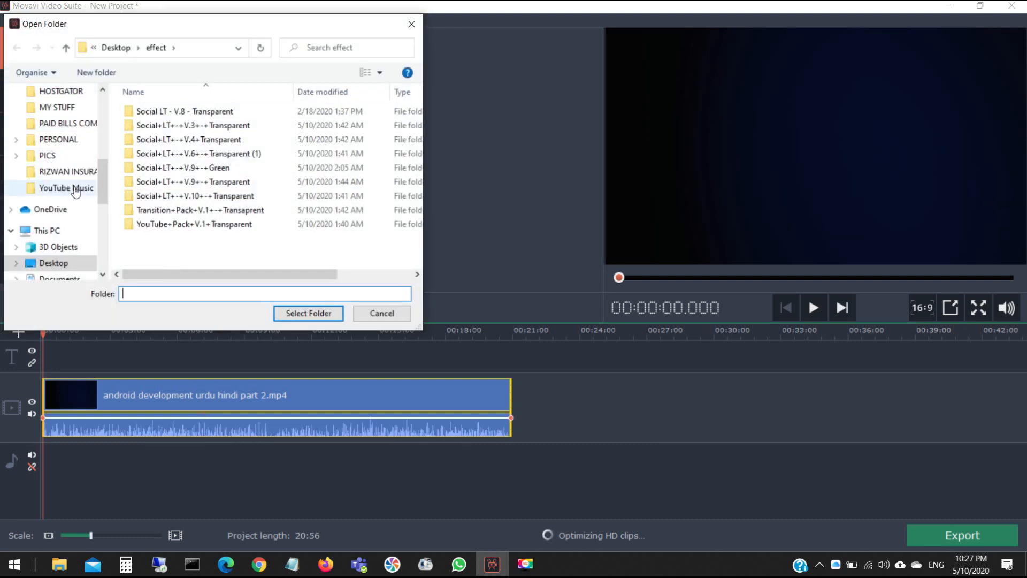
{"action": "scroll", "coordinate": [83, 200], "scroll_direction": "down", "scroll_amount": 1}
{"action": "left_click", "coordinate": [56, 214]}
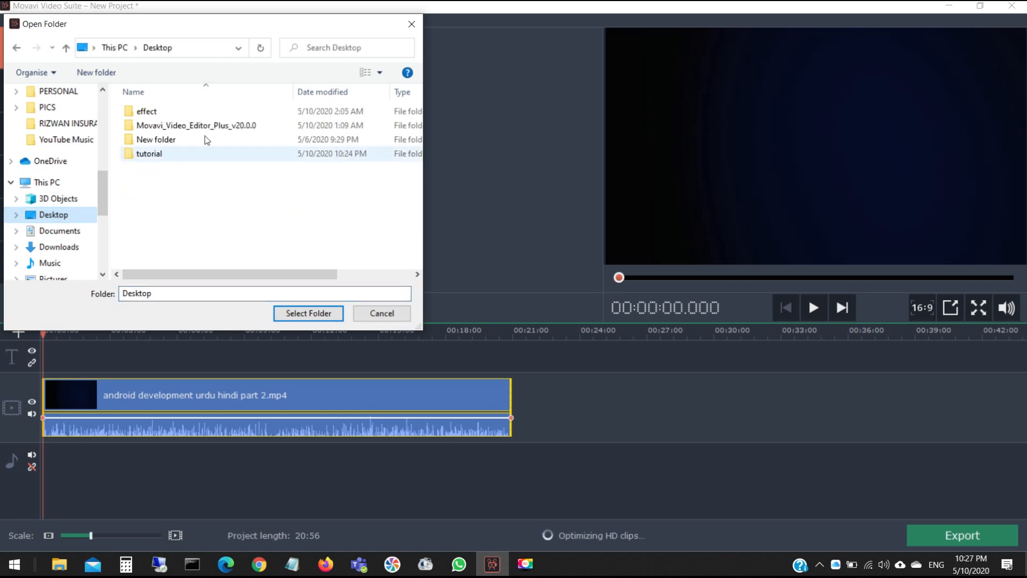
{"action": "left_click", "coordinate": [150, 153]}
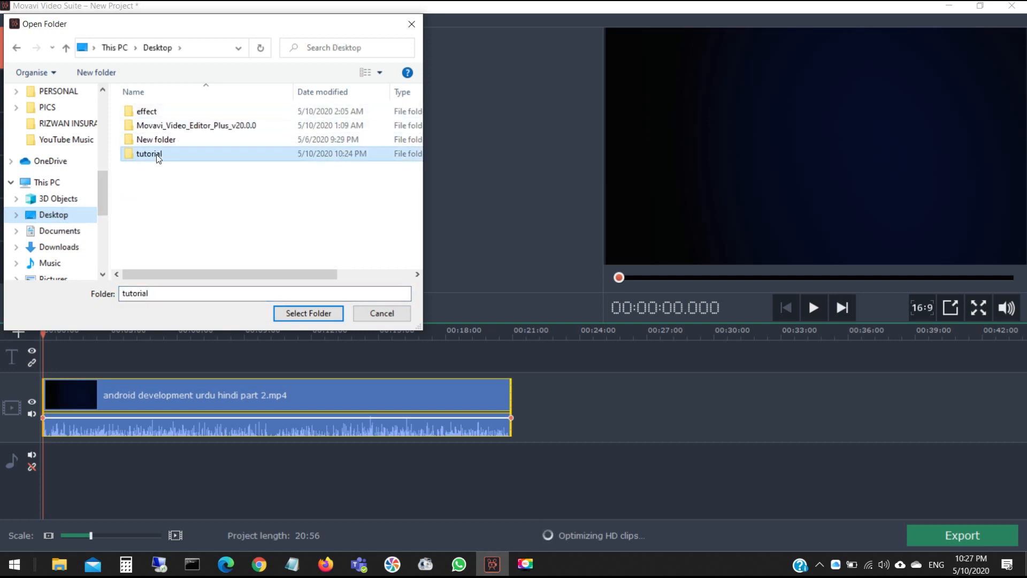
{"action": "left_click", "coordinate": [299, 314]}
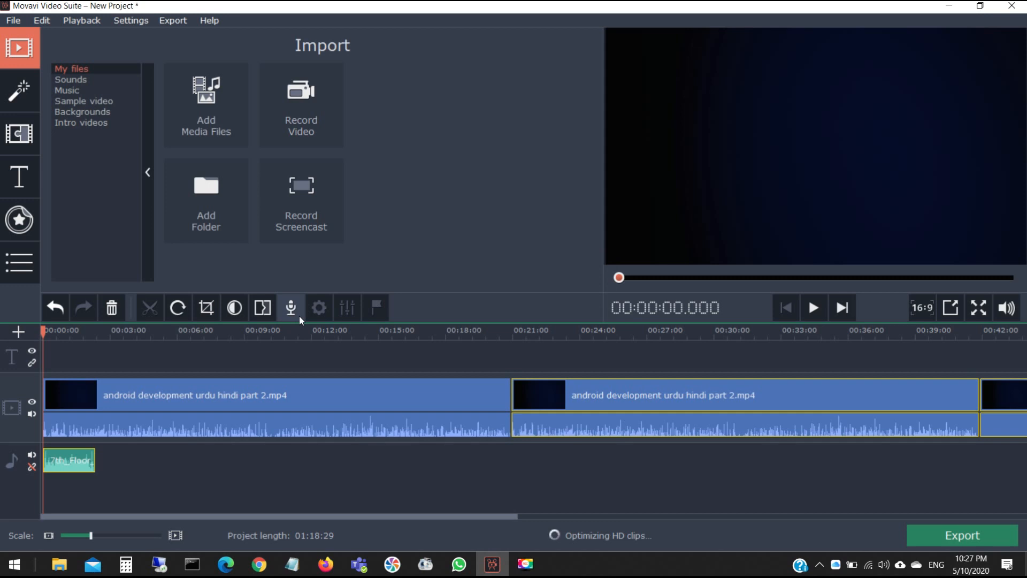
{"action": "left_click_drag", "start_coordinate": [337, 515], "coordinate": [278, 543]}
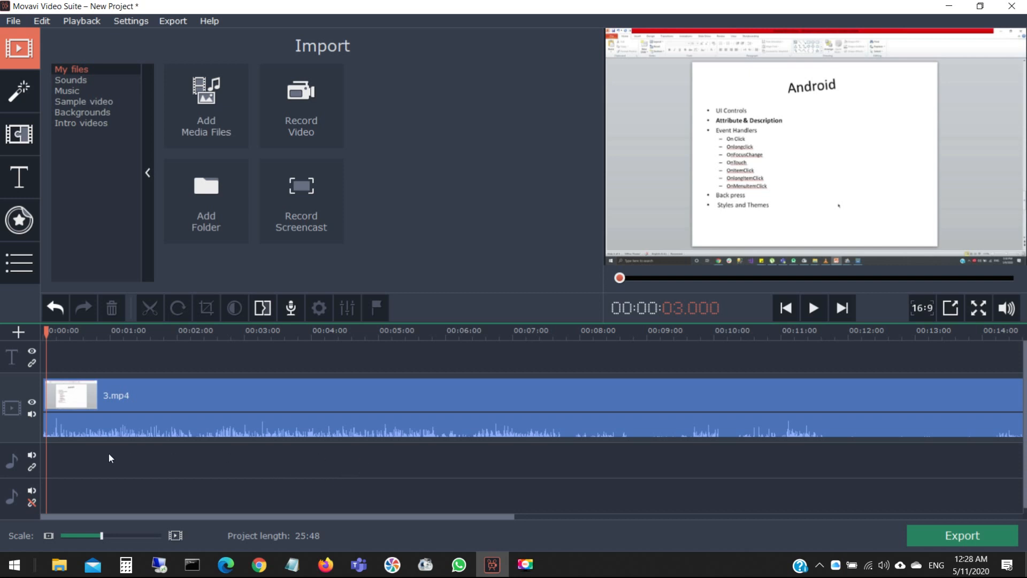
Step: Add an extra video track to the timeline
{"action": "right_click", "coordinate": [299, 455]}
{"action": "mouse_move", "coordinate": [315, 521]}
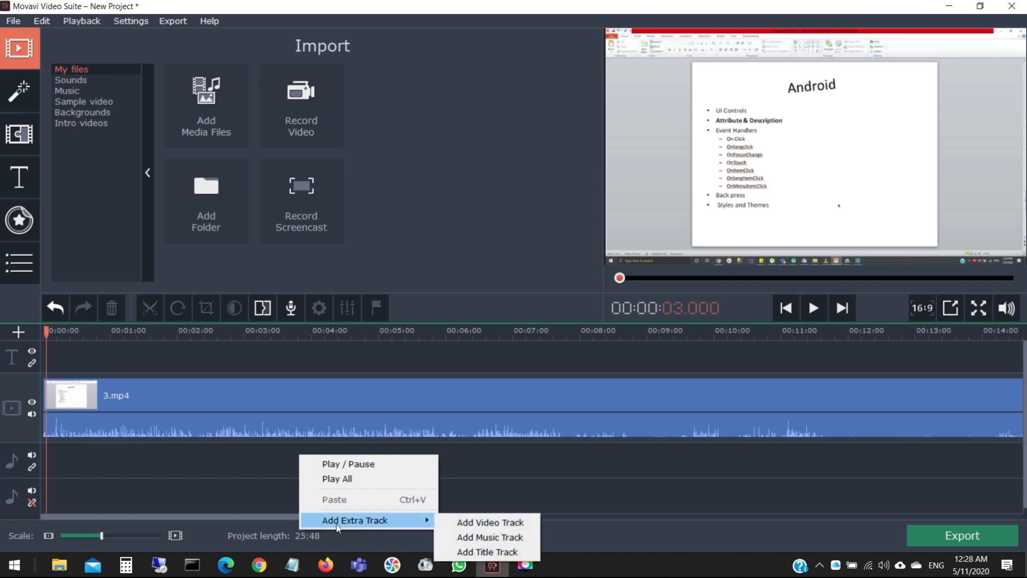
{"action": "left_click", "coordinate": [464, 524]}
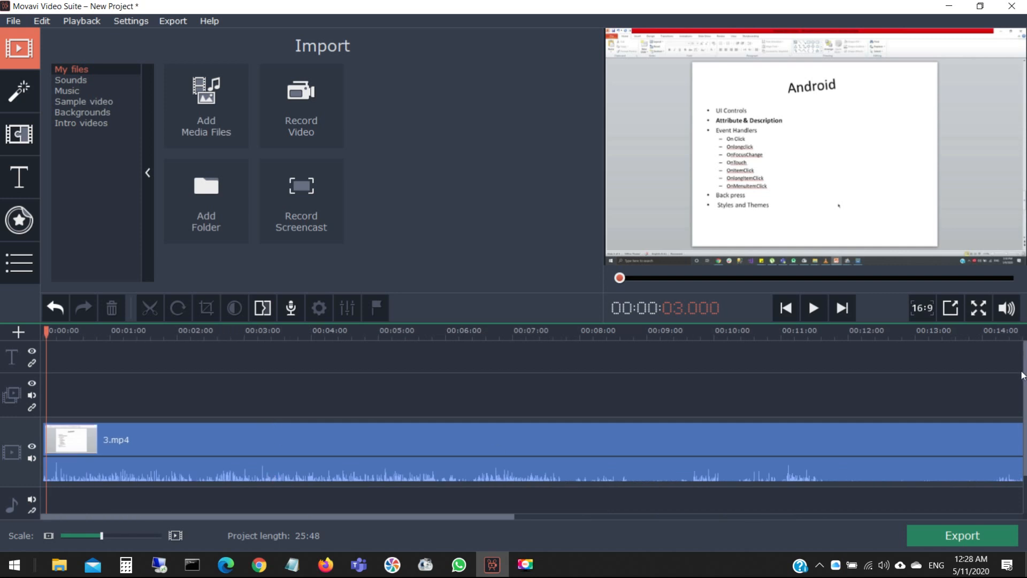
Step: Split the 3.mp4 clip at about 1:06 on the main video track
{"action": "left_click_drag", "start_coordinate": [1022, 375], "coordinate": [1023, 396]}
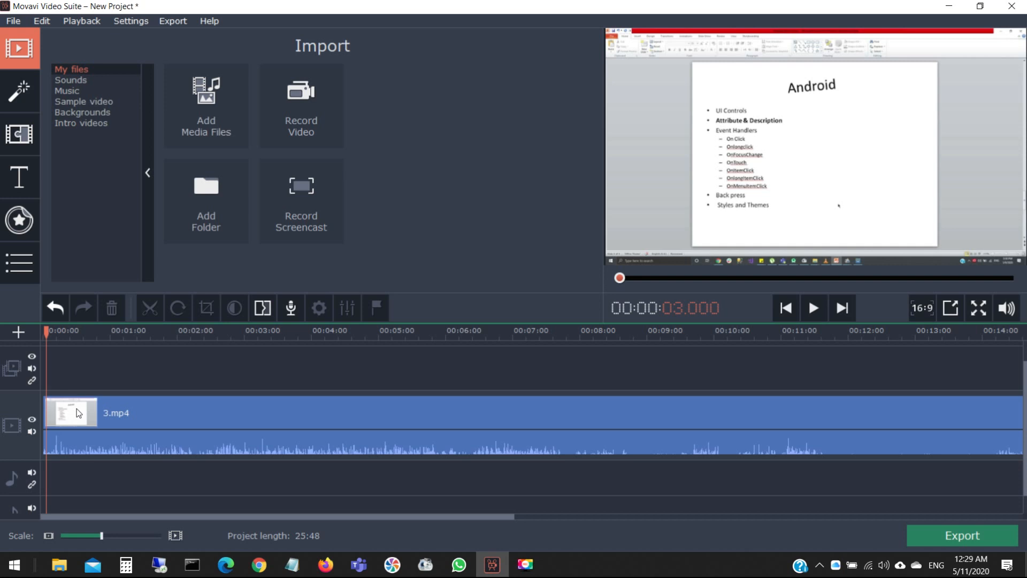
{"action": "left_click", "coordinate": [117, 419]}
{"action": "right_click", "coordinate": [117, 418]}
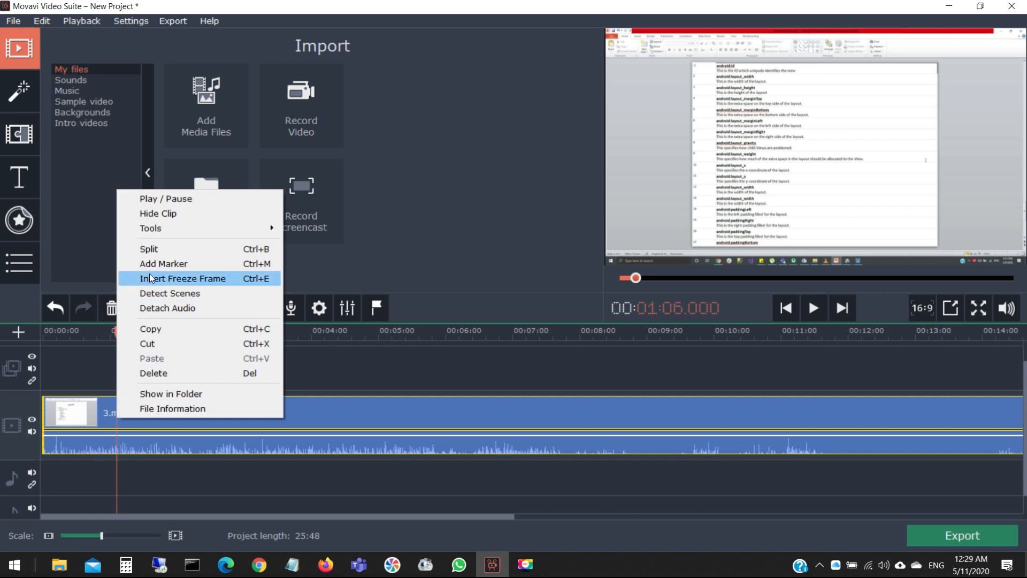
{"action": "left_click", "coordinate": [161, 248]}
Step: Select the two parts of the split 3.mp4 clip in turn to check where each begins and ends
{"action": "left_click", "coordinate": [88, 409]}
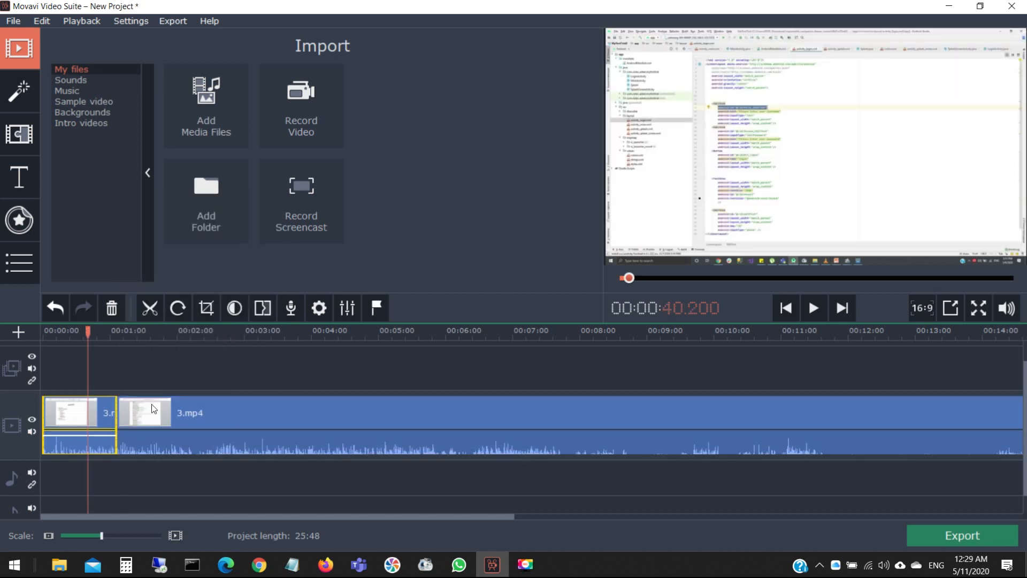
{"action": "left_click", "coordinate": [152, 408]}
{"action": "left_click", "coordinate": [102, 412]}
{"action": "left_click", "coordinate": [207, 411]}
{"action": "left_click", "coordinate": [75, 427]}
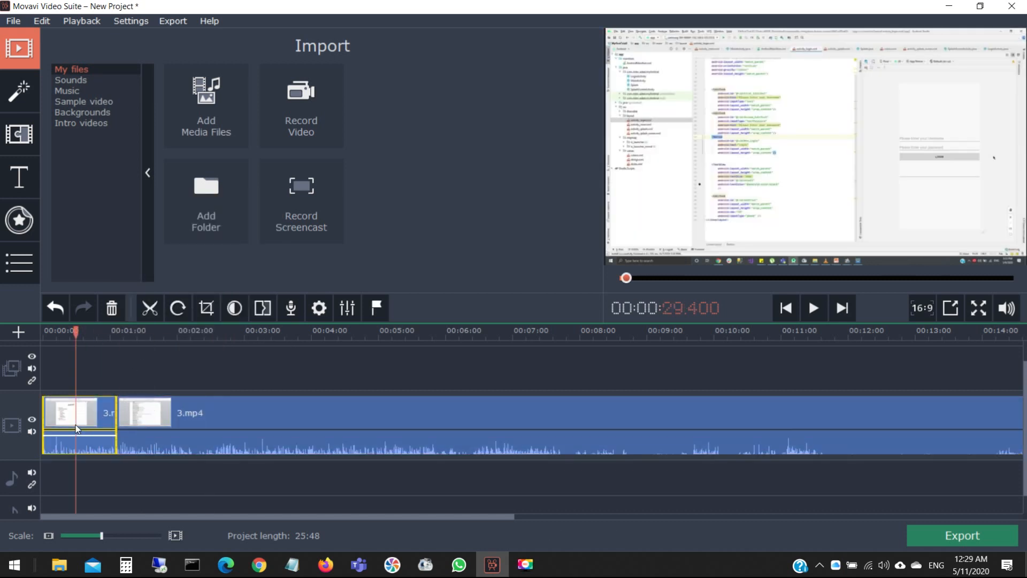
{"action": "mouse_move", "coordinate": [77, 428]}
{"action": "left_mouse_down"}
{"action": "mouse_move", "coordinate": [77, 412]}
{"action": "mouse_move", "coordinate": [101, 391]}
{"action": "mouse_move", "coordinate": [495, 388]}
{"action": "mouse_move", "coordinate": [147, 403]}
{"action": "mouse_move", "coordinate": [90, 422]}
{"action": "mouse_move", "coordinate": [143, 431]}
{"action": "mouse_move", "coordinate": [377, 408]}
{"action": "mouse_move", "coordinate": [88, 430]}
{"action": "left_mouse_up"}
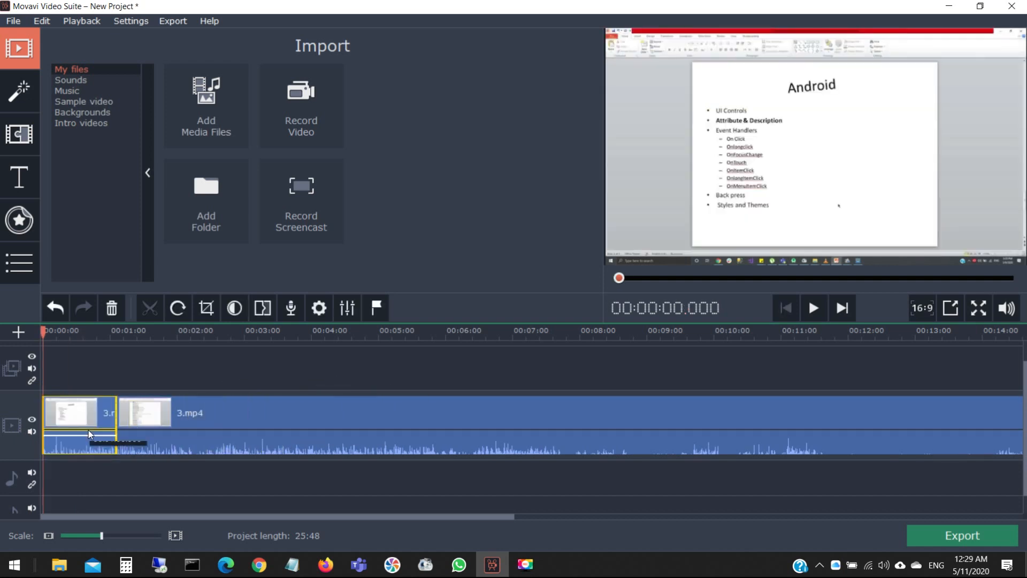
{"action": "left_click", "coordinate": [95, 475]}
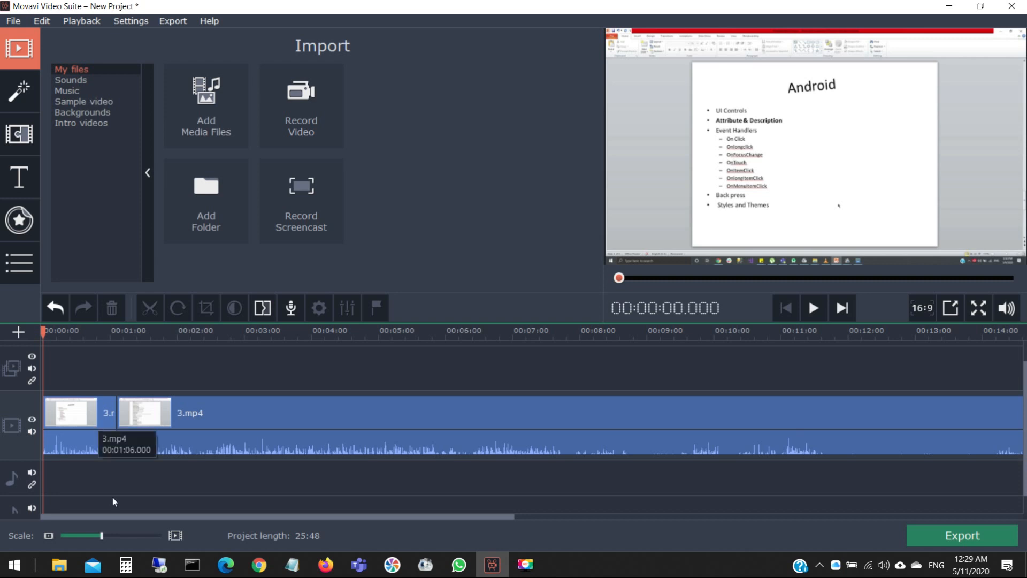
Step: Detach the audio from the first part of the split 3.mp4 clip and select the video and audio pieces separately
{"action": "right_click", "coordinate": [96, 420]}
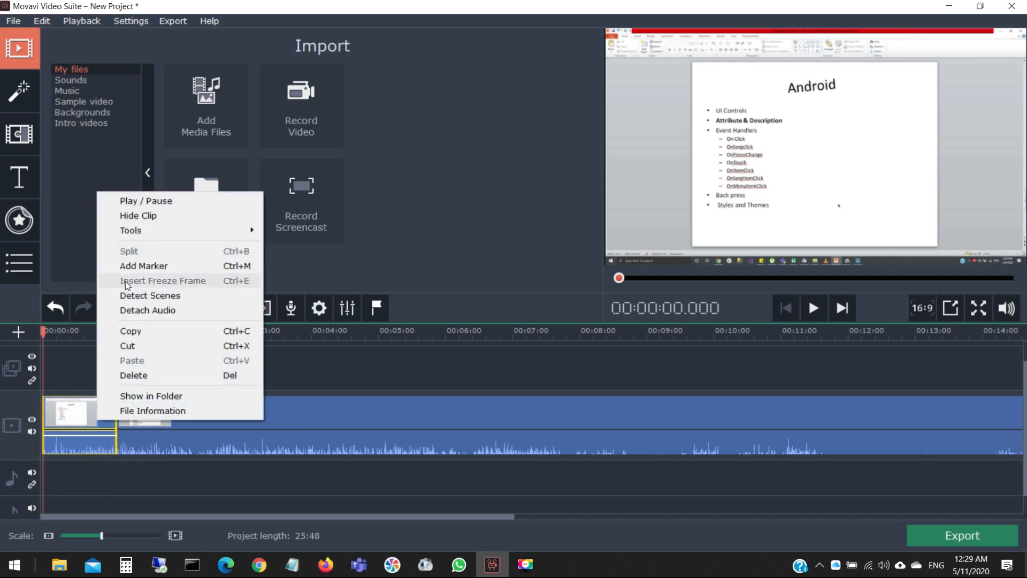
{"action": "left_click", "coordinate": [132, 312]}
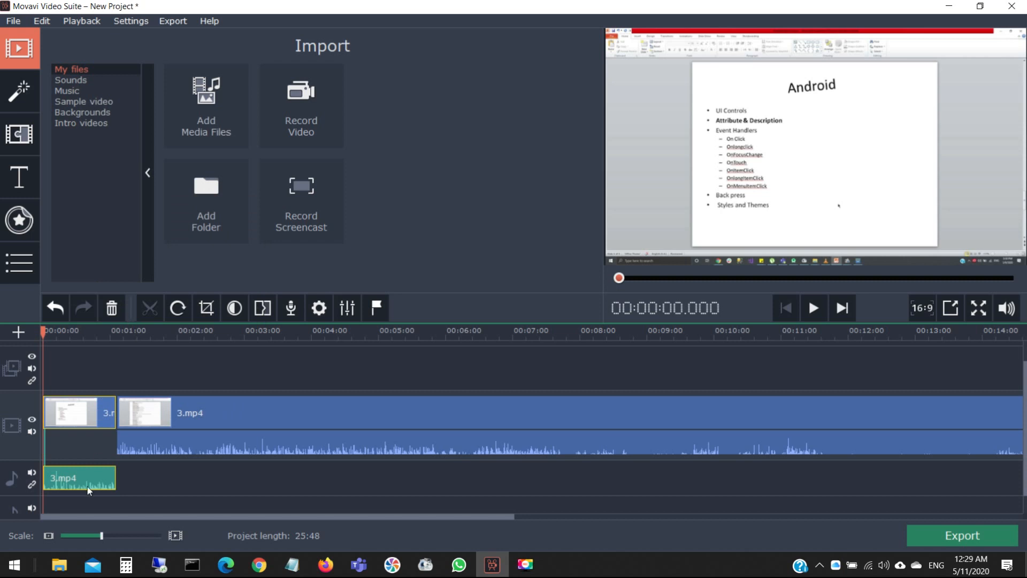
{"action": "left_click", "coordinate": [88, 483]}
{"action": "left_click", "coordinate": [91, 415]}
{"action": "left_click", "coordinate": [85, 483]}
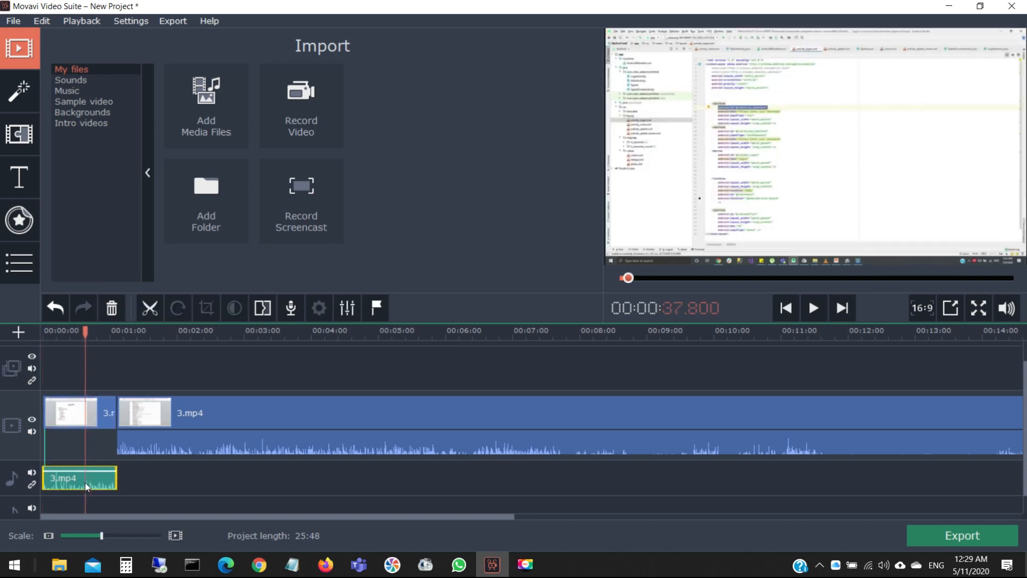
{"action": "left_click", "coordinate": [62, 413]}
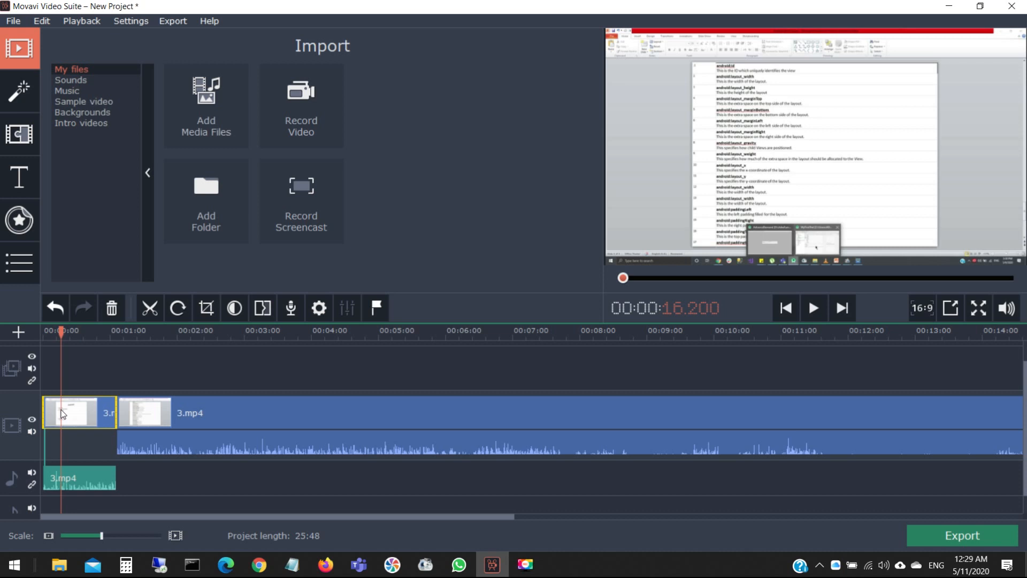
Step: Move the first video piece onto the extra video track at about 0:50 and its detached audio to about 3:17
{"action": "left_click_drag", "start_coordinate": [62, 413], "coordinate": [111, 382]}
{"action": "left_click", "coordinate": [121, 482]}
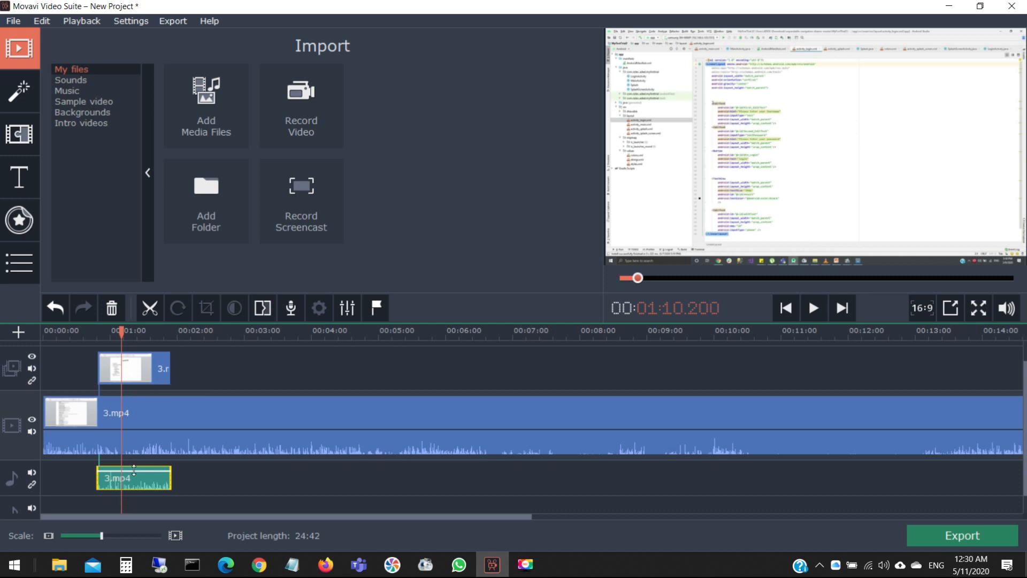
{"action": "left_click_drag", "start_coordinate": [148, 479], "coordinate": [299, 480]}
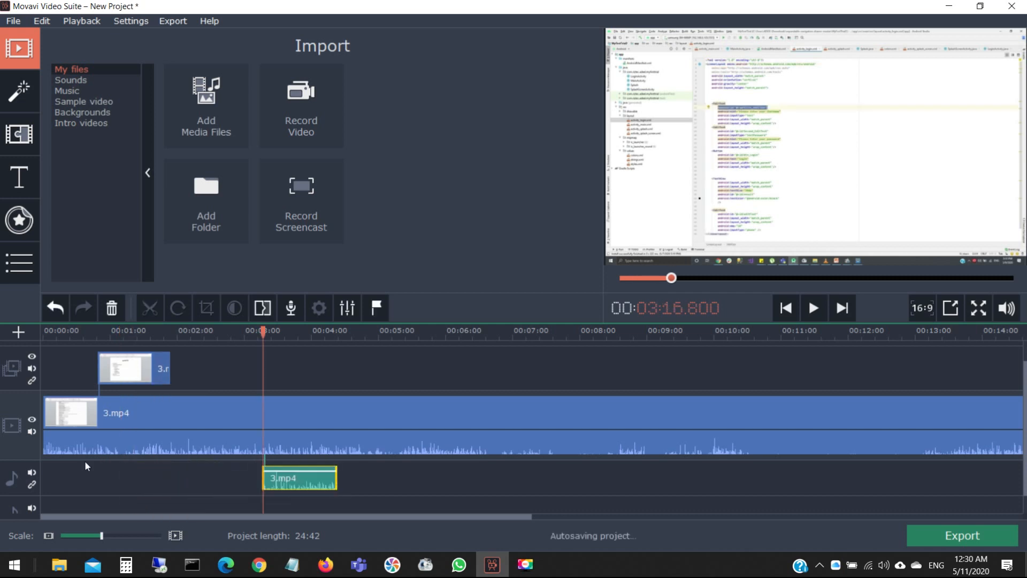
Step: Delete the short 3.mp4 video piece and its detached audio piece from the timeline
{"action": "left_click", "coordinate": [144, 368]}
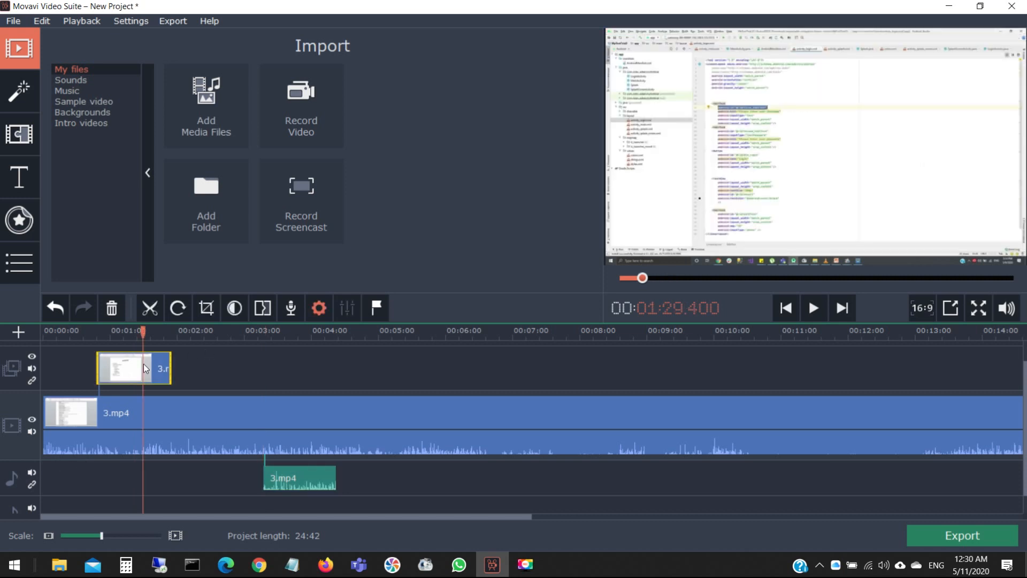
{"action": "key", "text": "Delete"}
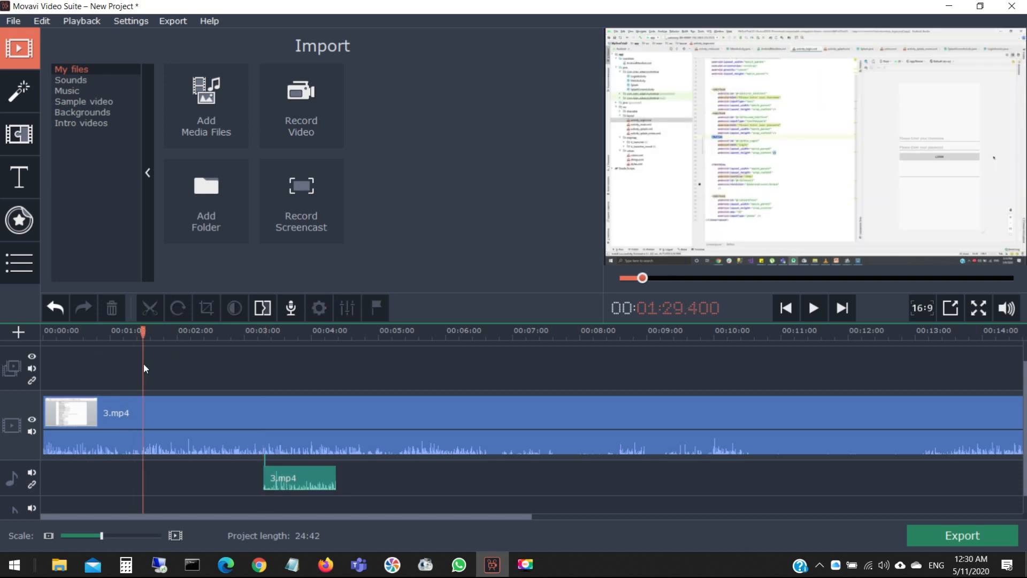
{"action": "left_click", "coordinate": [282, 479]}
{"action": "key", "text": "Delete"}
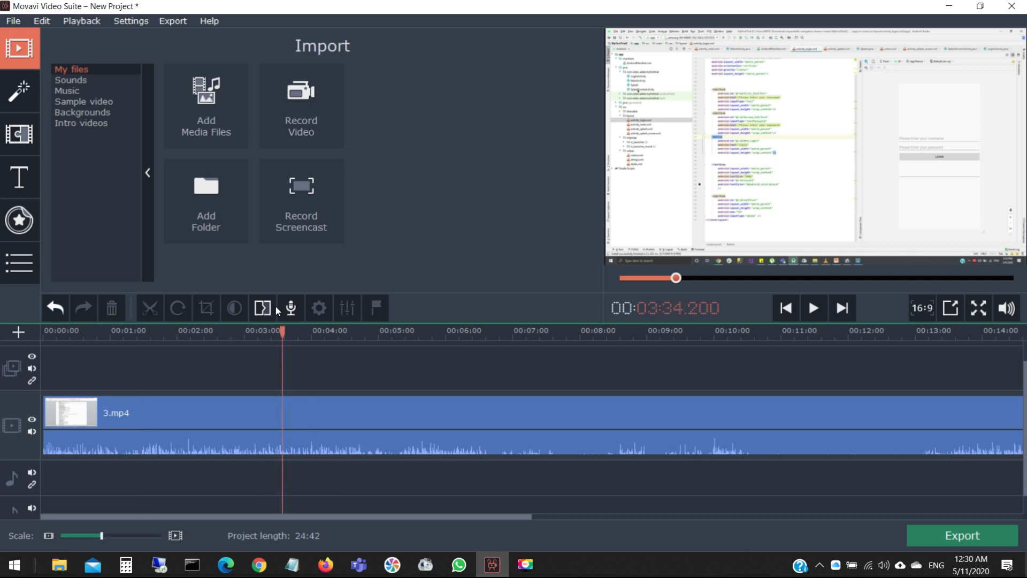
Step: Import 7th_Floor_Tango from the tutorial folder as background music and briefly play the project from the start
{"action": "left_click", "coordinate": [218, 103]}
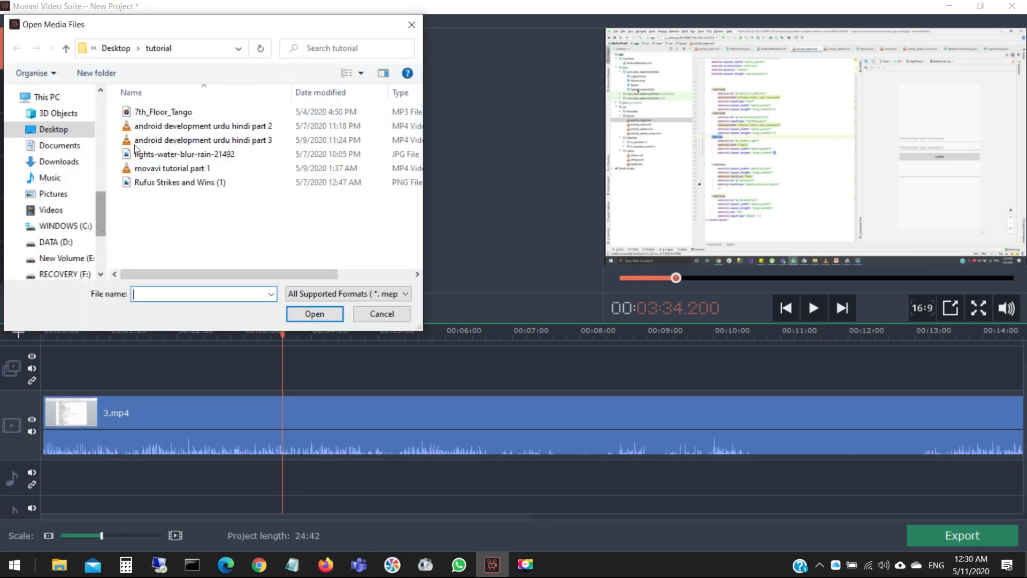
{"action": "double_click", "coordinate": [157, 111]}
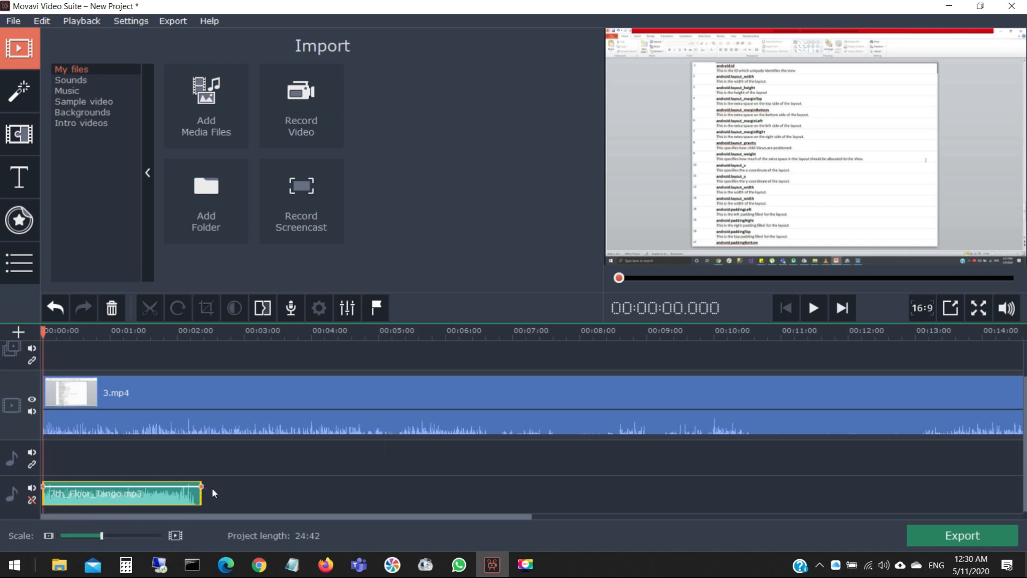
{"action": "left_click", "coordinate": [814, 308]}
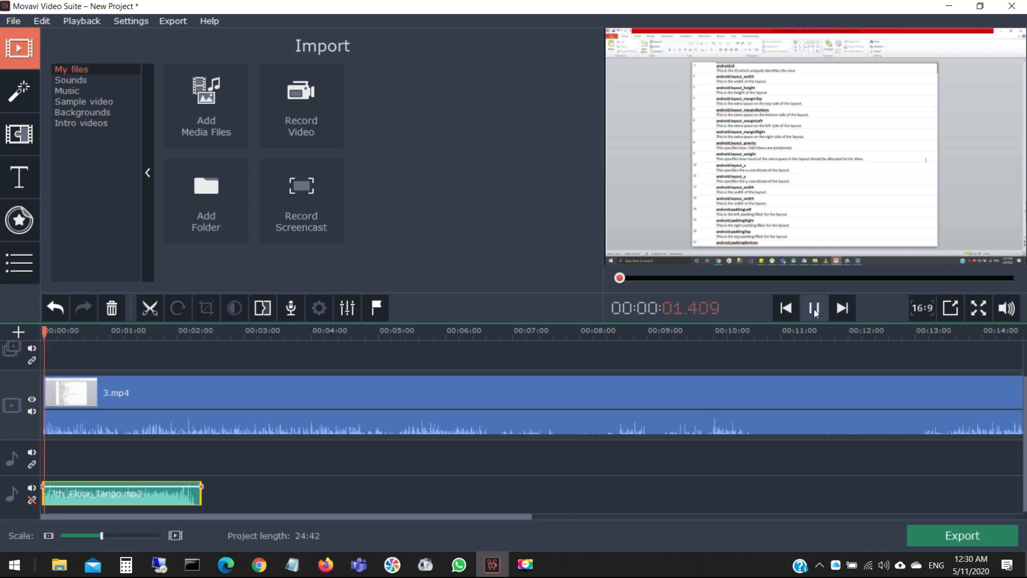
{"action": "left_click", "coordinate": [814, 309]}
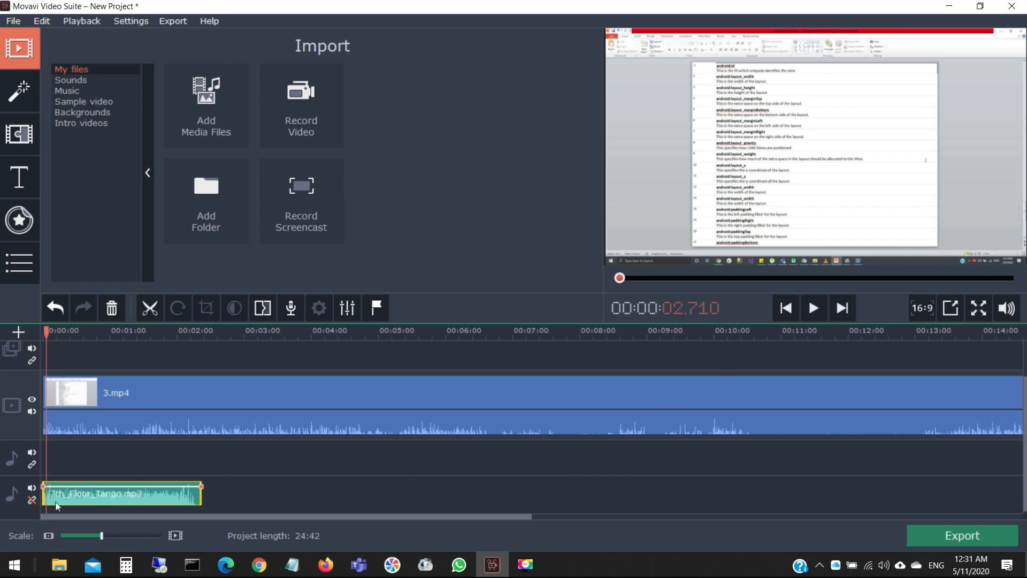
Step: Lower the volume line of the 7th_Floor_Tango music clip in two stages, playing a short stretch after each adjustment
{"action": "left_click", "coordinate": [154, 489]}
{"action": "left_click_drag", "start_coordinate": [154, 492], "coordinate": [155, 496]}
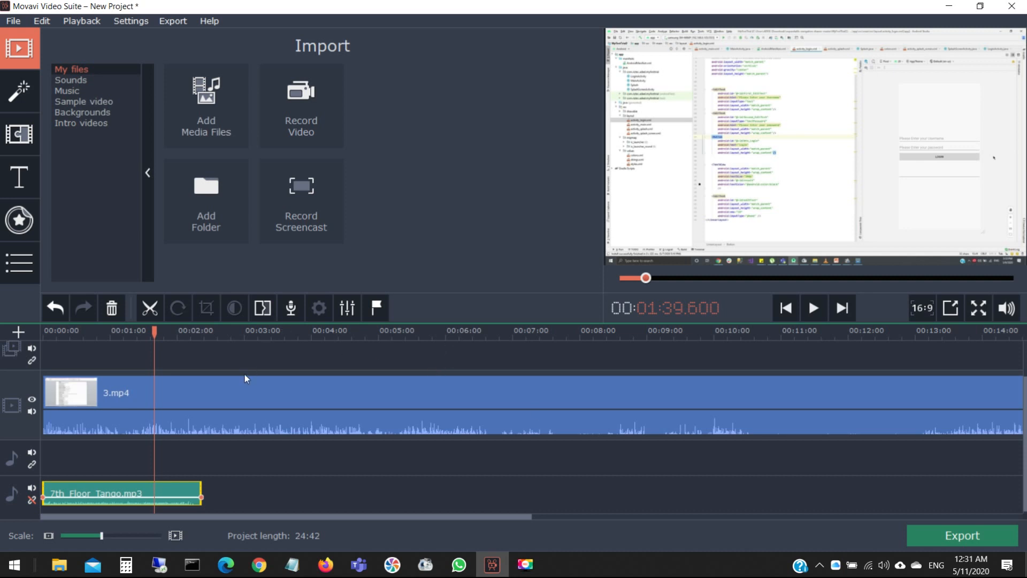
{"action": "left_click", "coordinate": [813, 313]}
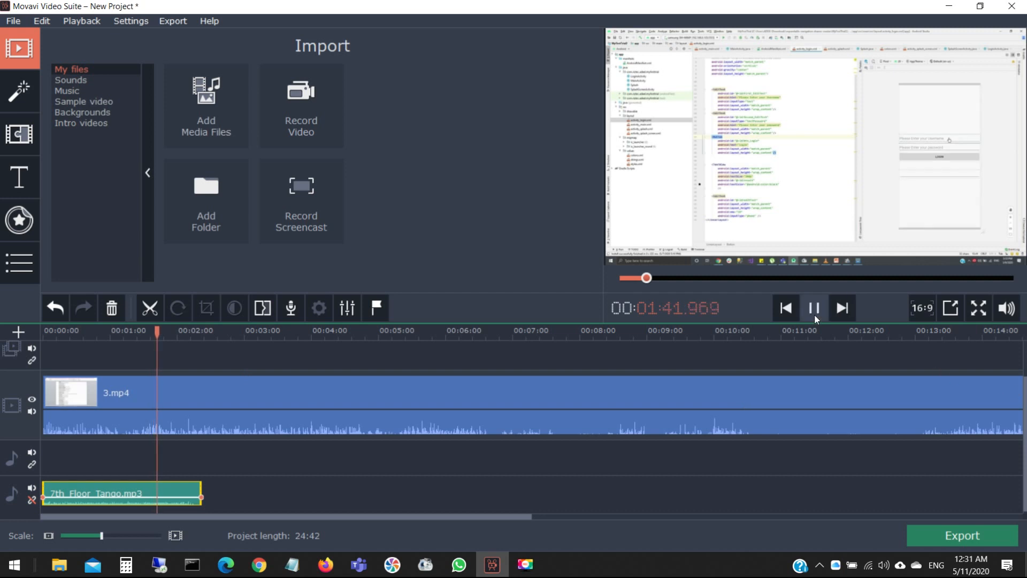
{"action": "left_click", "coordinate": [814, 314]}
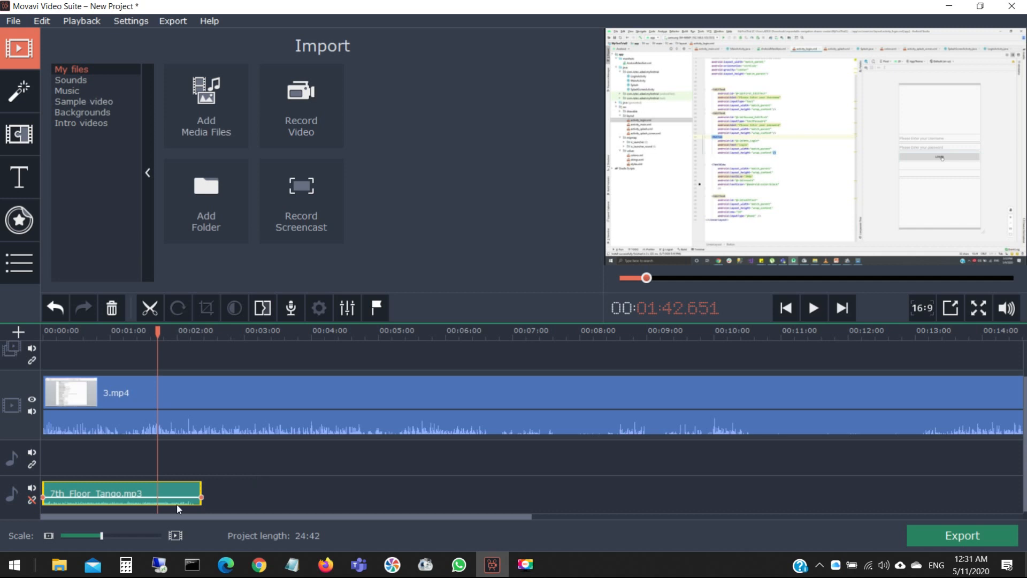
{"action": "left_click_drag", "start_coordinate": [176, 496], "coordinate": [177, 497]}
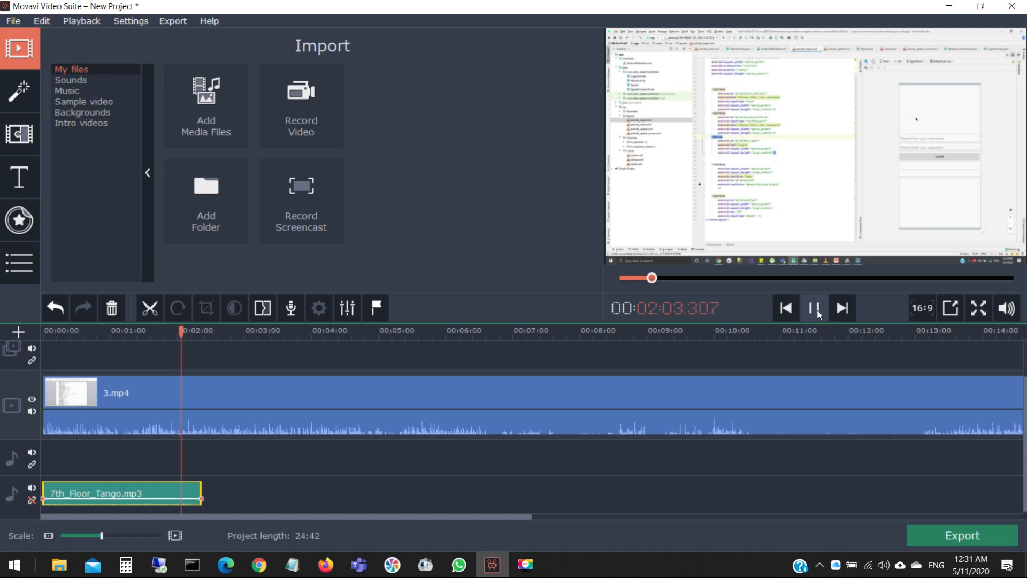
{"action": "left_click", "coordinate": [817, 313]}
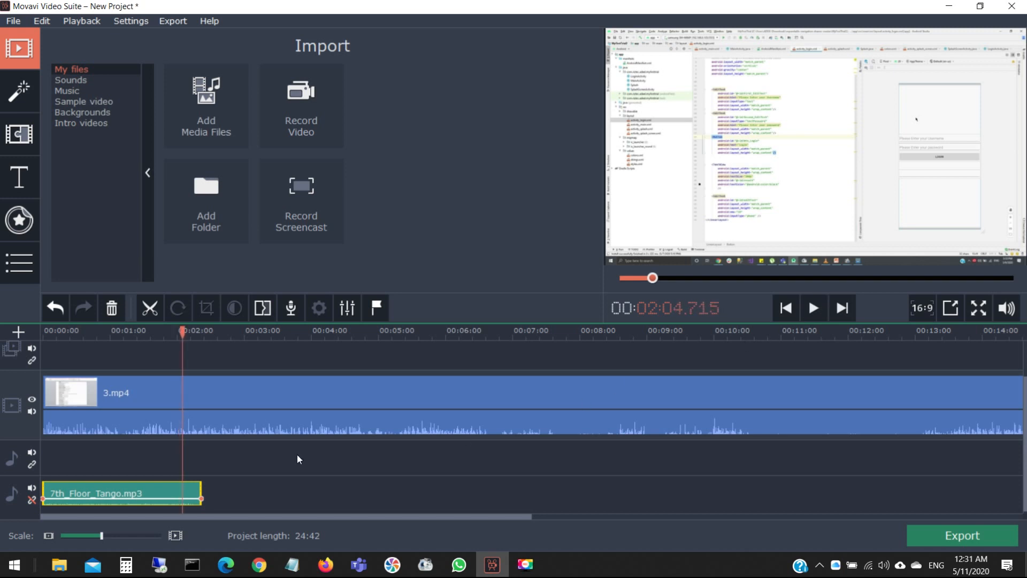
Step: Play a short stretch from about 2:04 and move the 7th_Floor_Tango clip to the start of the audio track directly below the video
{"action": "mouse_move", "coordinate": [183, 498]}
{"action": "left_click_drag", "start_coordinate": [183, 498], "coordinate": [183, 497]}
{"action": "left_click", "coordinate": [808, 313]}
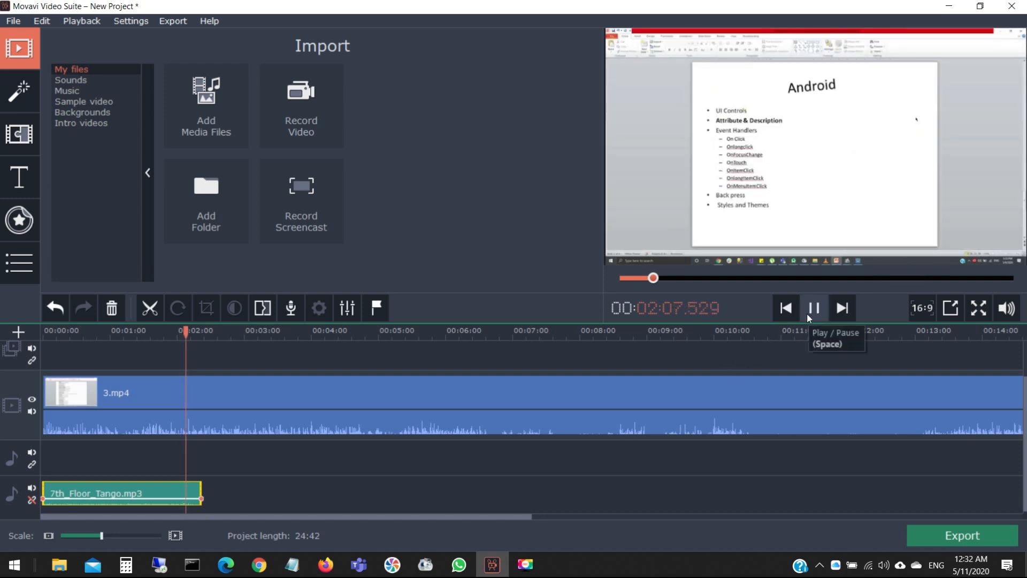
{"action": "left_click", "coordinate": [807, 314]}
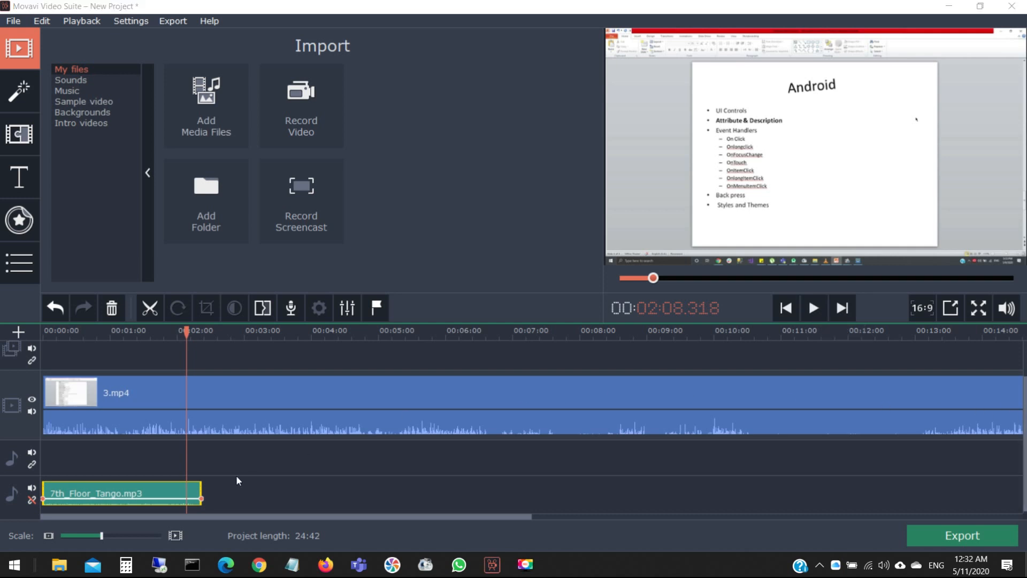
{"action": "left_click_drag", "start_coordinate": [124, 489], "coordinate": [128, 457]}
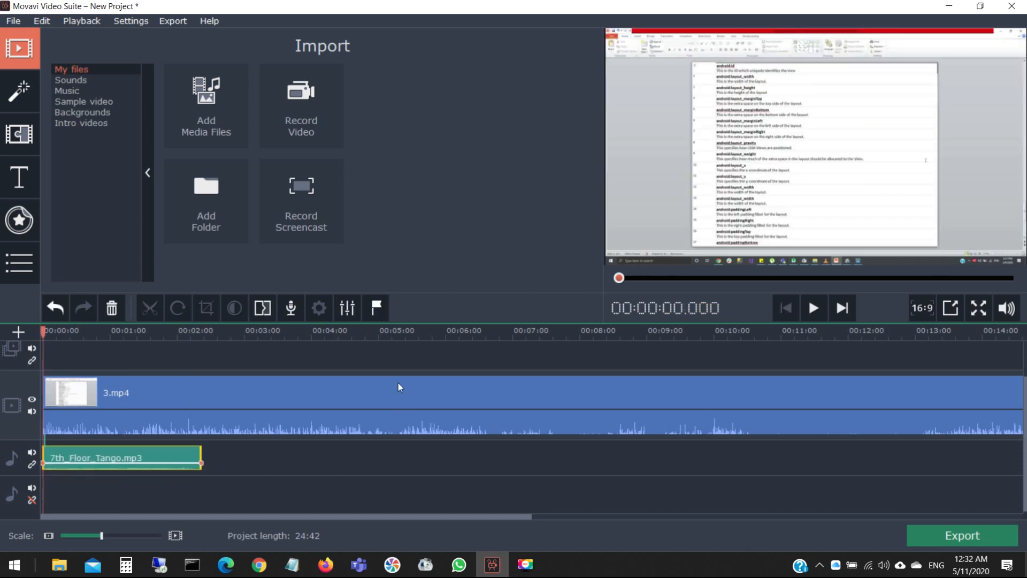
Step: Add the Aww effect from the Sounds collection above the 7th_Floor_Tango music clip at about 1:02
{"action": "left_click", "coordinate": [71, 81]}
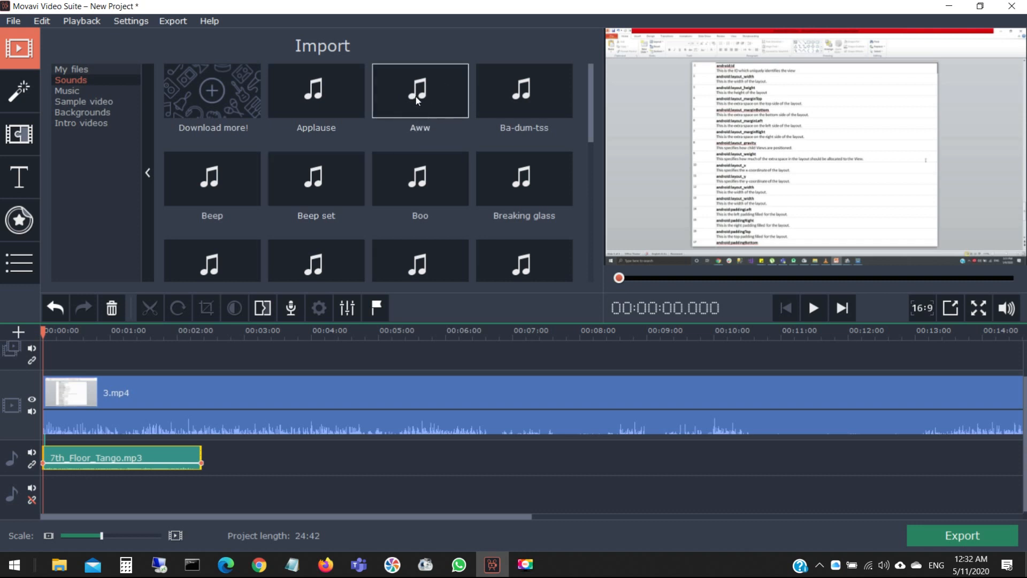
{"action": "left_click_drag", "start_coordinate": [416, 101], "coordinate": [114, 475]}
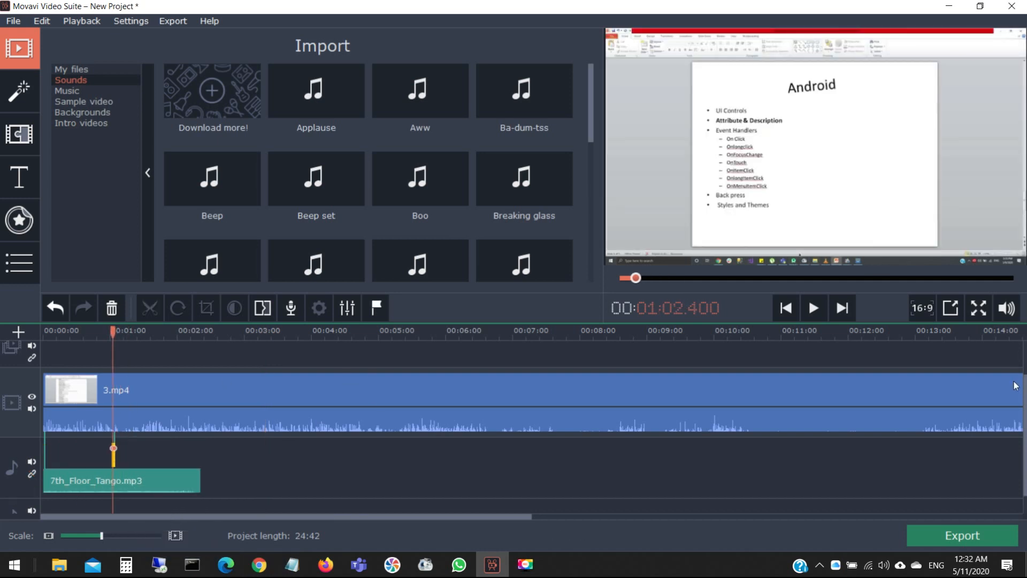
{"action": "scroll", "coordinate": [1013, 454], "scroll_direction": "down", "scroll_amount": 1}
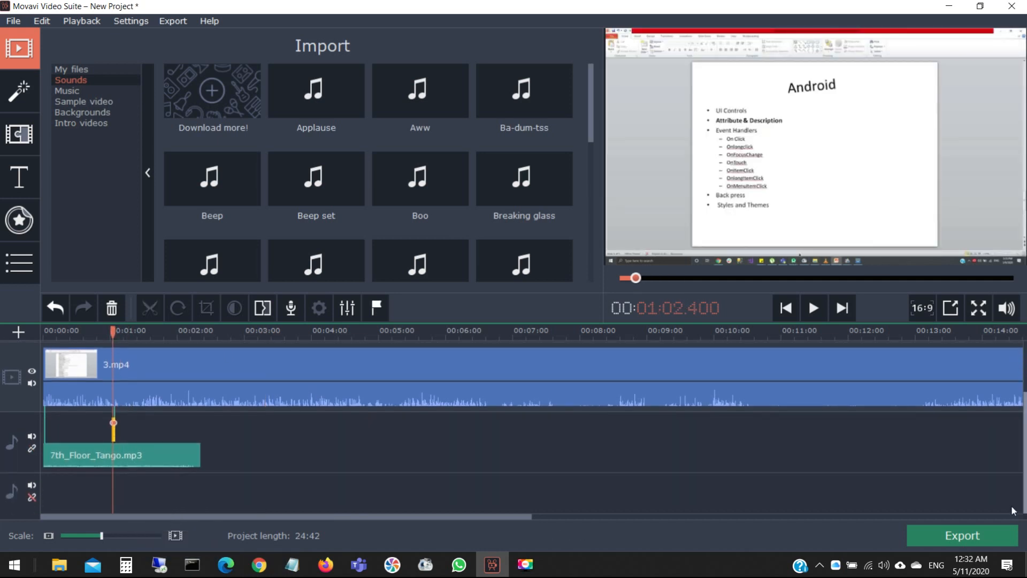
{"action": "left_click", "coordinate": [115, 421]}
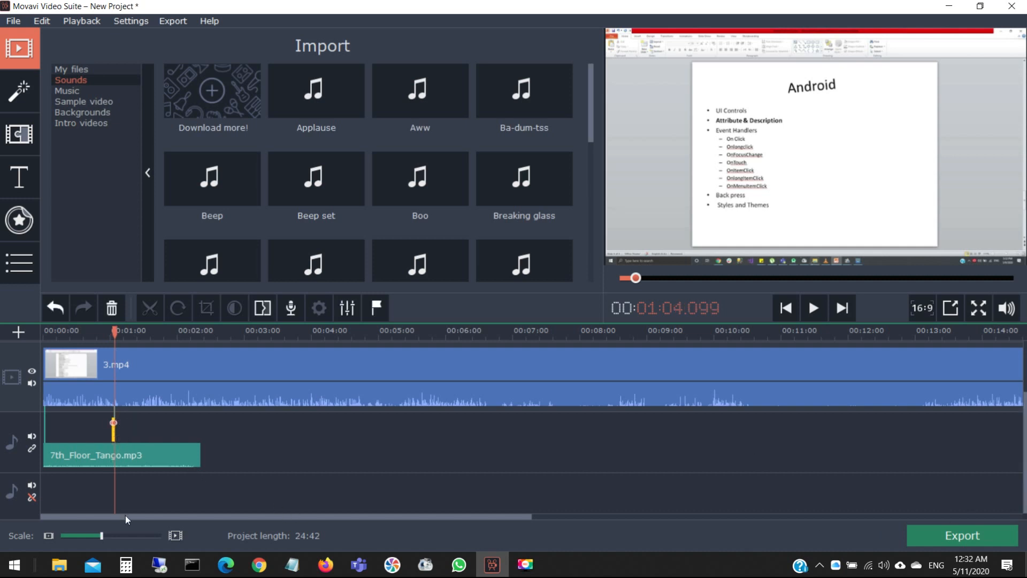
Step: Play the project from about 1:02 to preview the Aww effect together with the music
{"action": "left_click", "coordinate": [175, 537]}
{"action": "left_click", "coordinate": [174, 537]}
{"action": "left_click", "coordinate": [175, 537]}
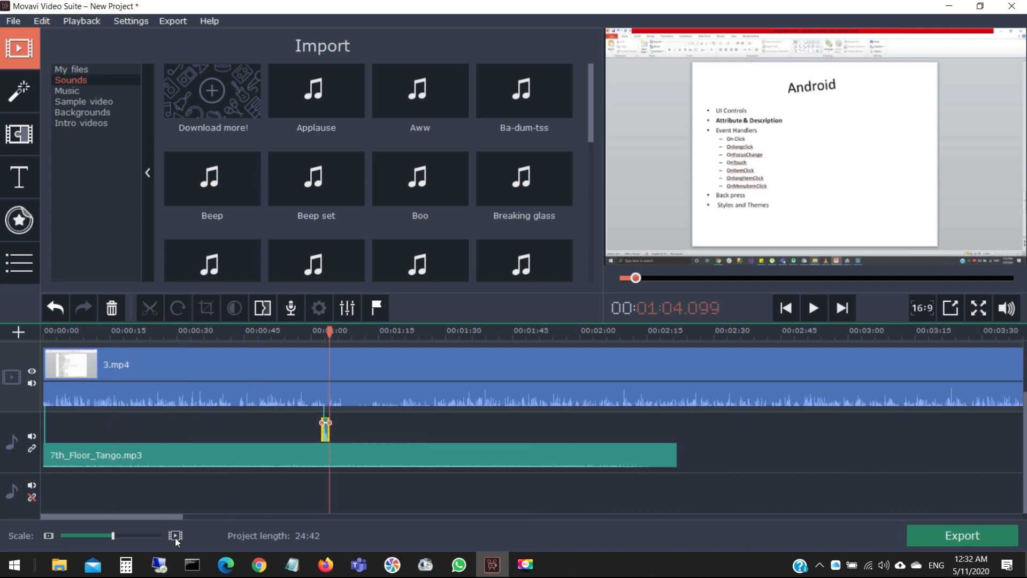
{"action": "left_click", "coordinate": [175, 537]}
{"action": "left_click", "coordinate": [175, 537]}
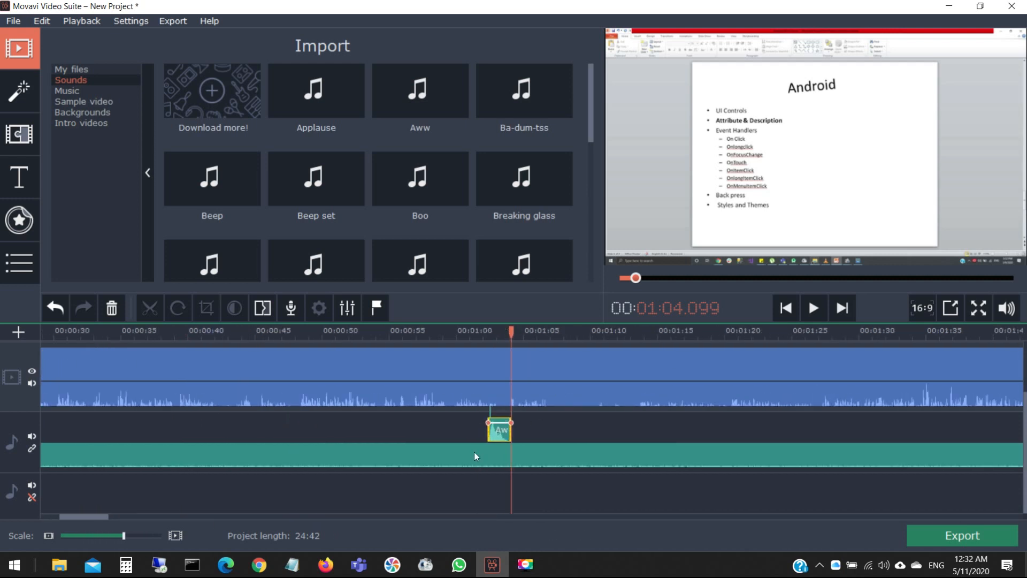
{"action": "left_click_drag", "start_coordinate": [512, 331], "coordinate": [486, 327]}
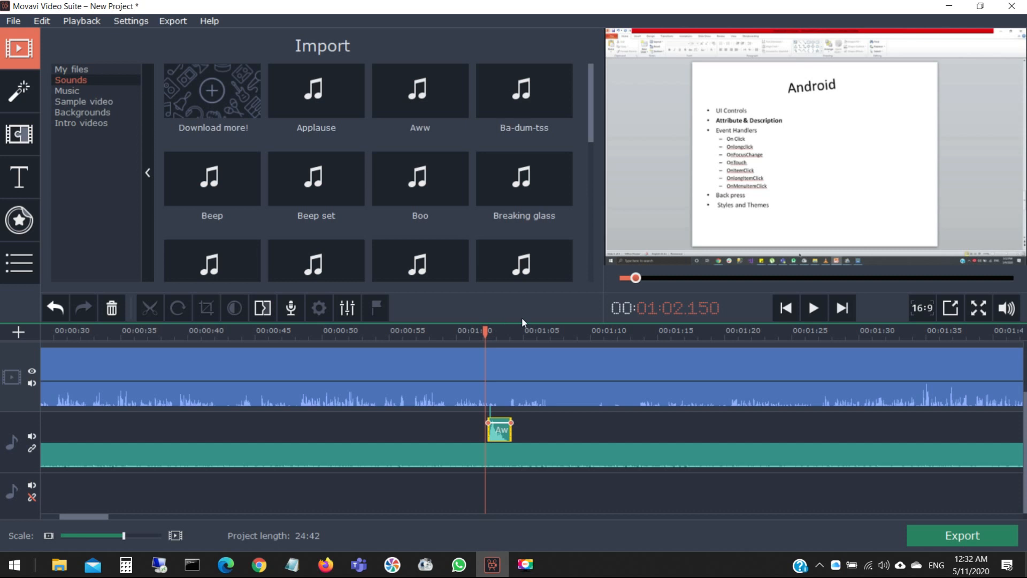
{"action": "left_click", "coordinate": [814, 309]}
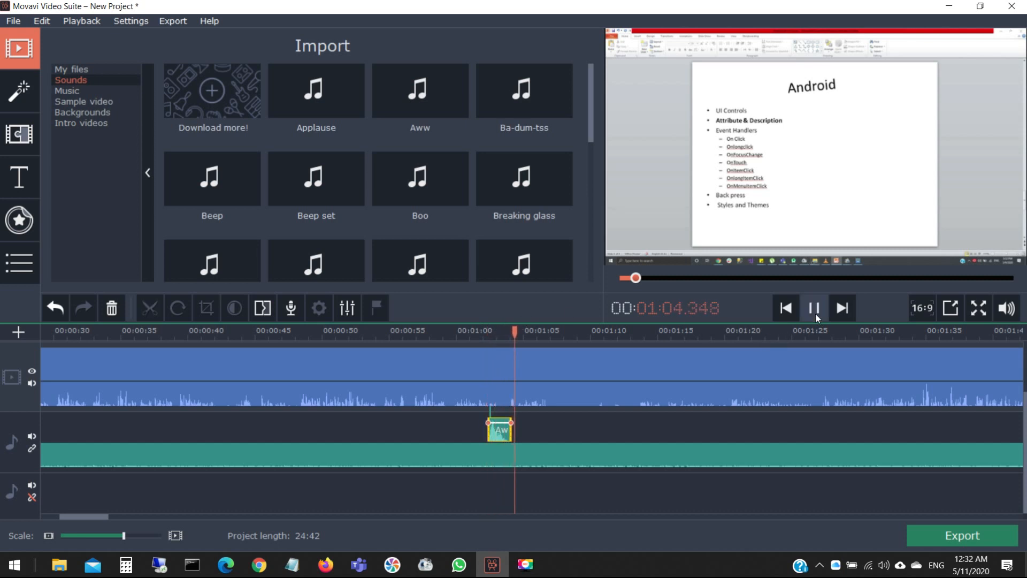
{"action": "left_click", "coordinate": [815, 313]}
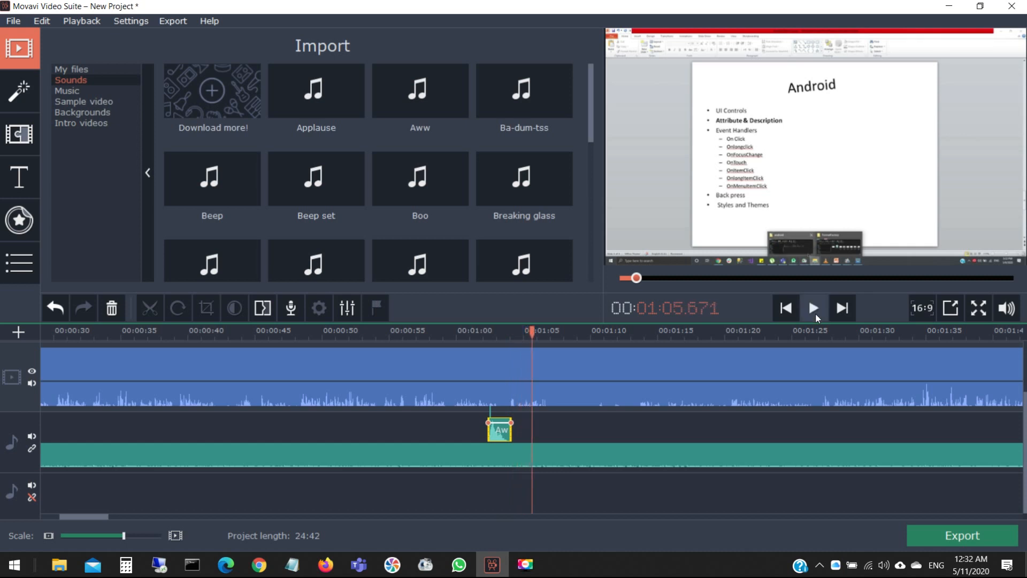
Step: Select the video, music and Aww clips in turn, and replay the passage from about 1:01.9
{"action": "left_click", "coordinate": [485, 399]}
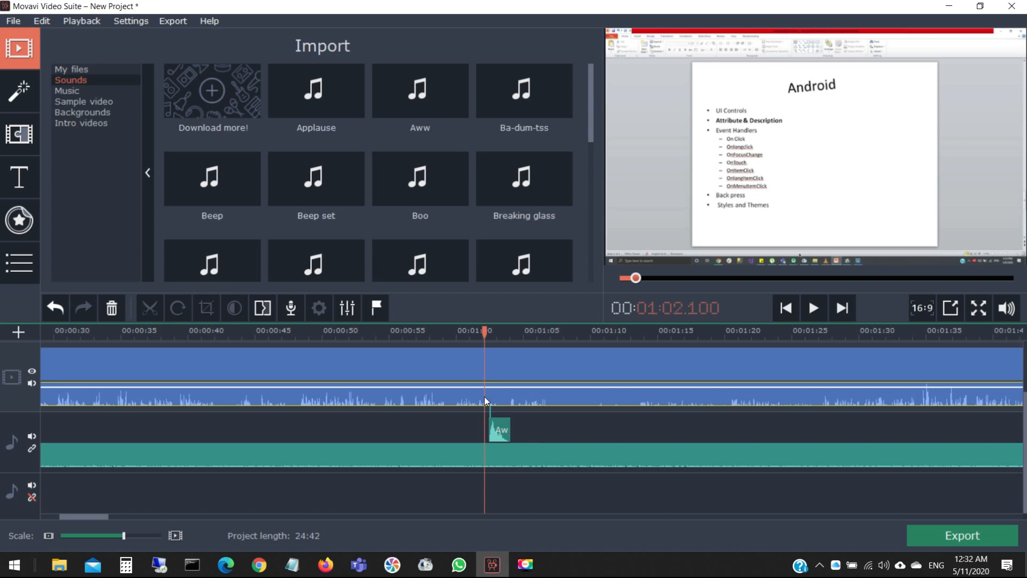
{"action": "left_click", "coordinate": [510, 464]}
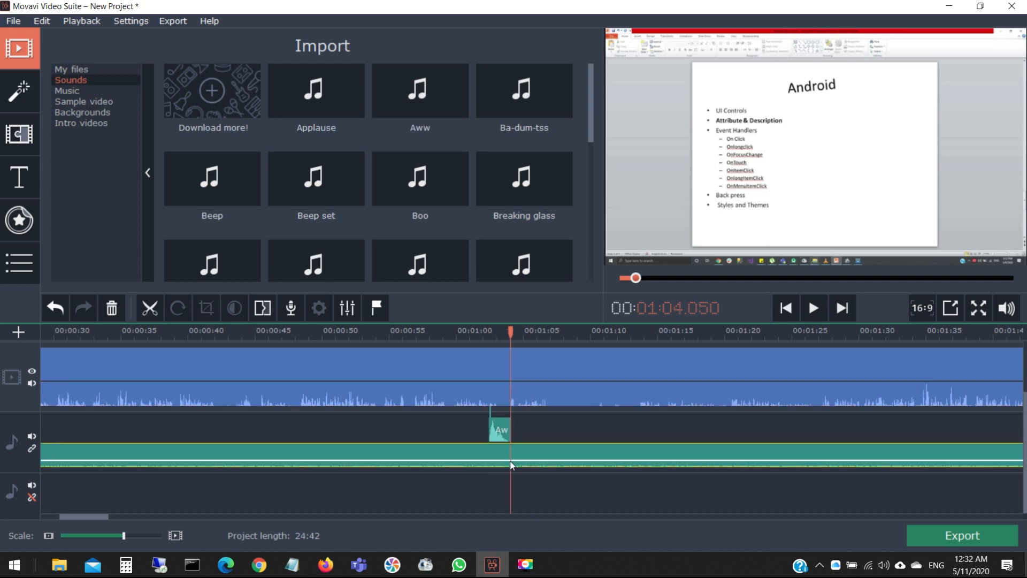
{"action": "left_click", "coordinate": [503, 434]}
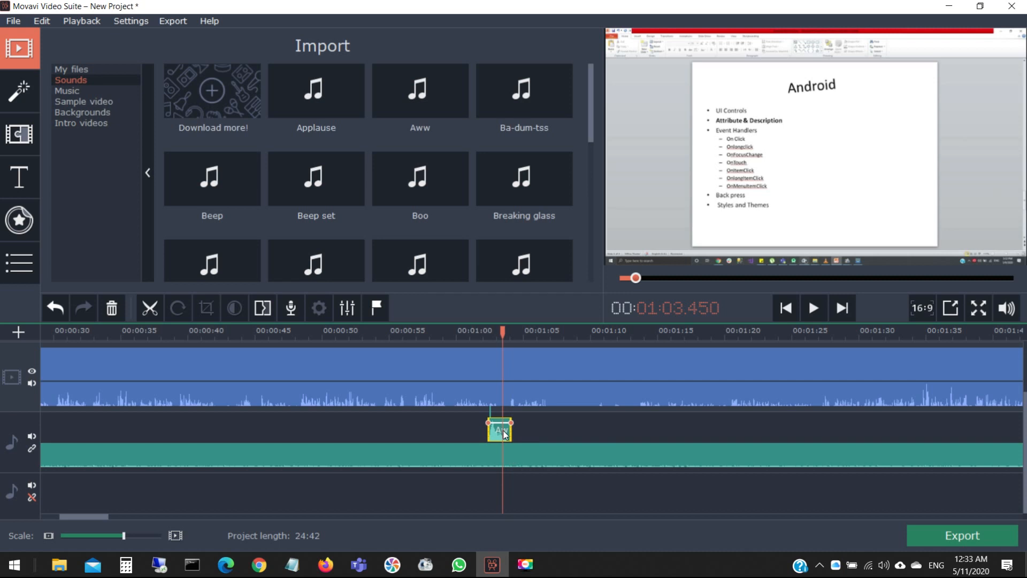
{"action": "left_click_drag", "start_coordinate": [502, 333], "coordinate": [483, 331]}
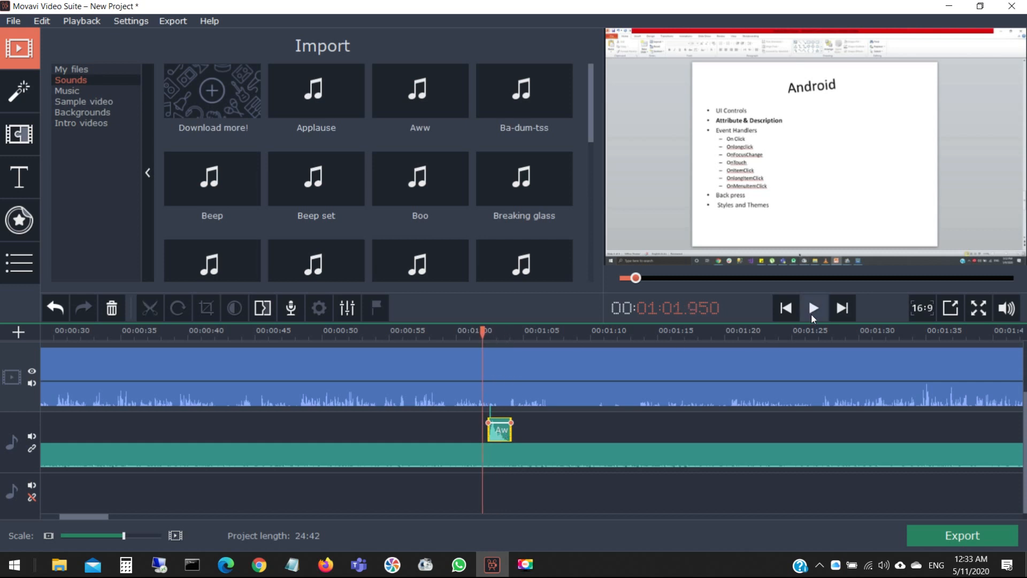
{"action": "left_click", "coordinate": [811, 314]}
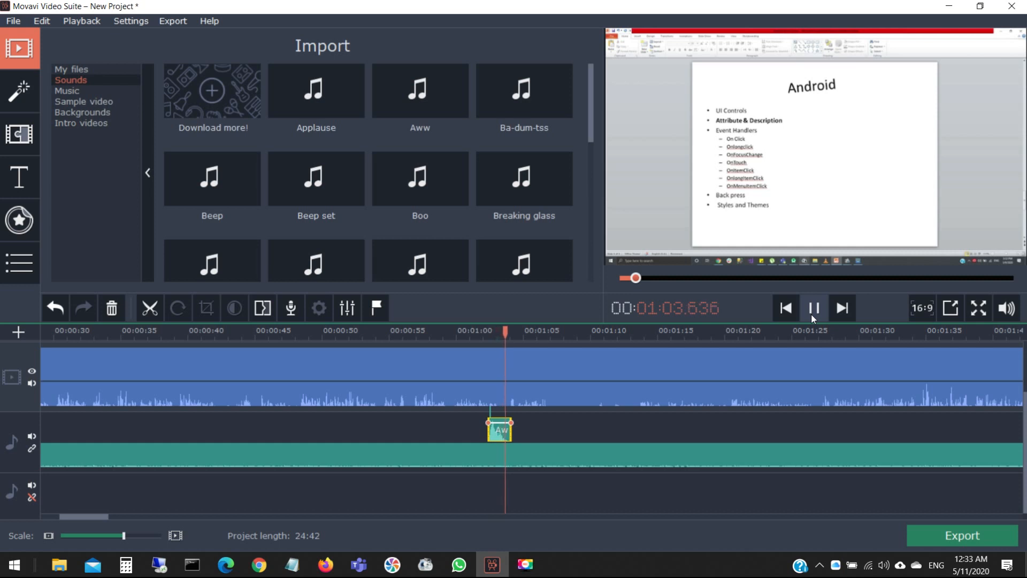
{"action": "left_click", "coordinate": [811, 313]}
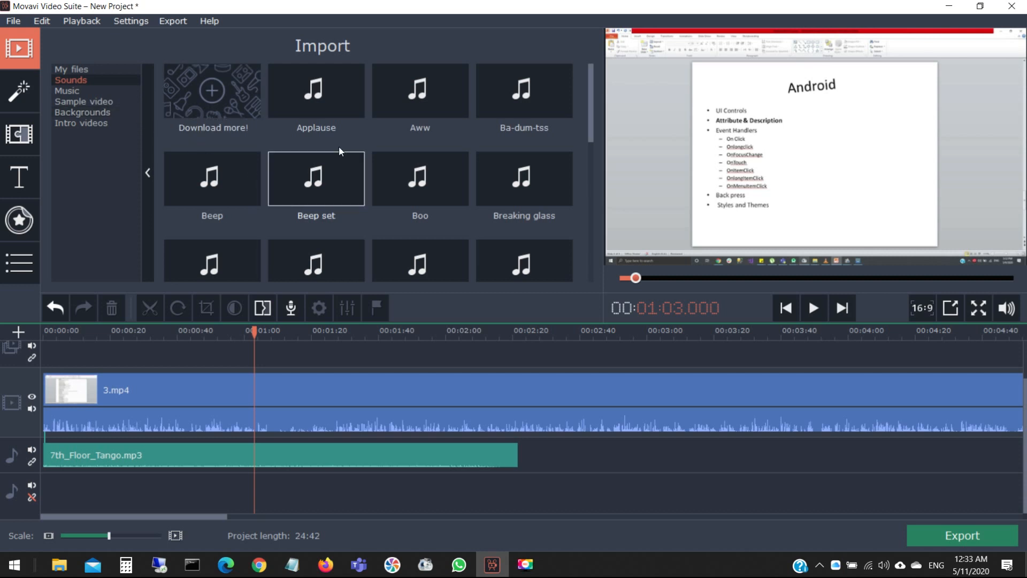
Step: Add the Digital waves sample video to the overlay track at about 0:28 and preview it in playback
{"action": "left_click", "coordinate": [86, 102]}
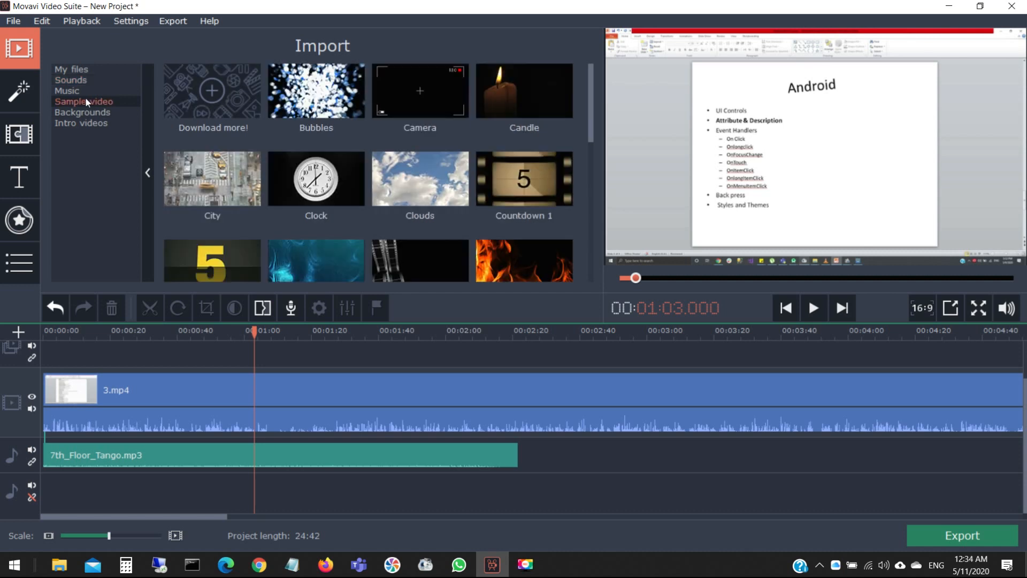
{"action": "scroll", "coordinate": [407, 151], "scroll_direction": "down", "scroll_amount": 1}
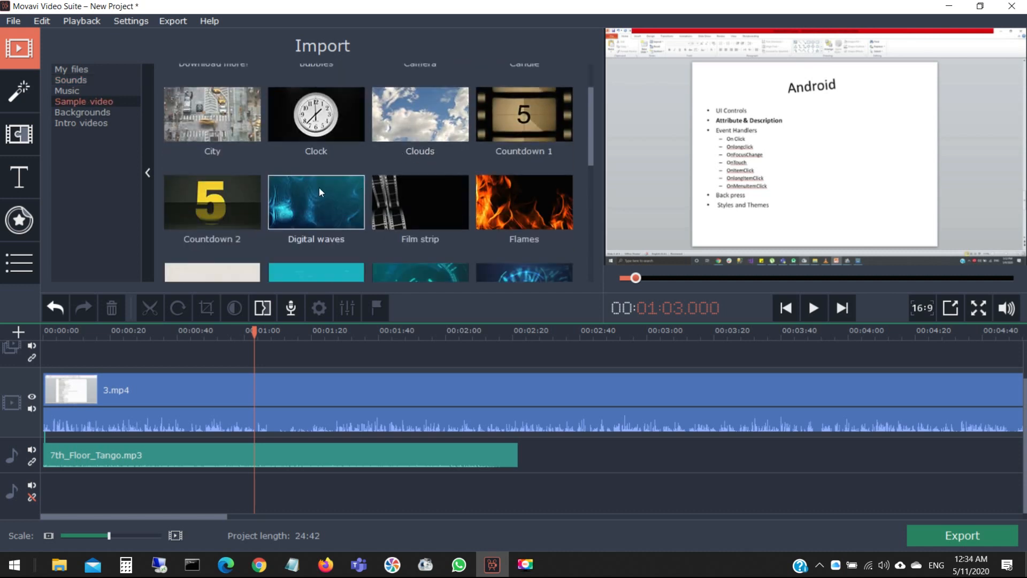
{"action": "left_click_drag", "start_coordinate": [319, 198], "coordinate": [133, 344]}
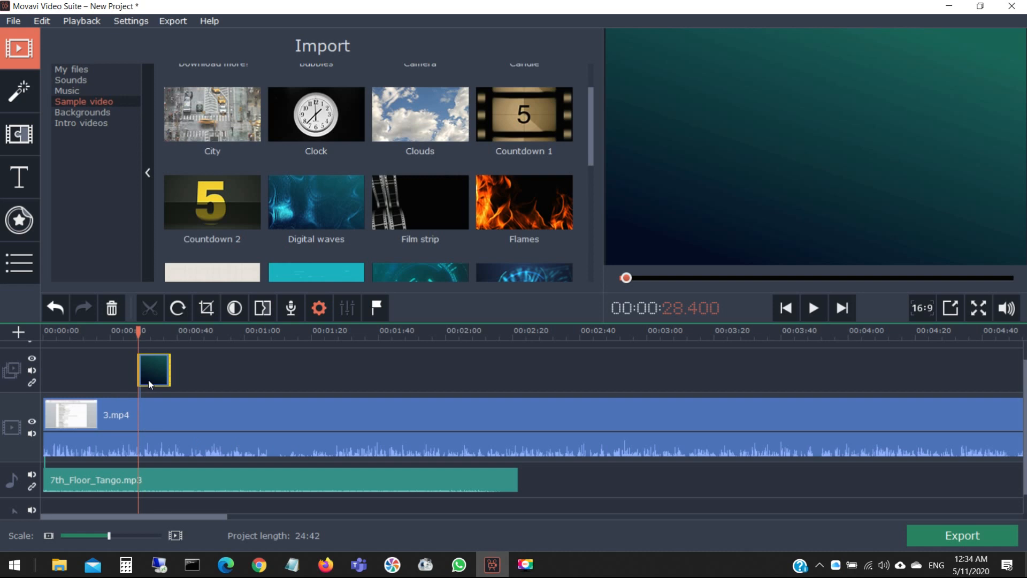
{"action": "left_click_drag", "start_coordinate": [134, 330], "coordinate": [122, 331]}
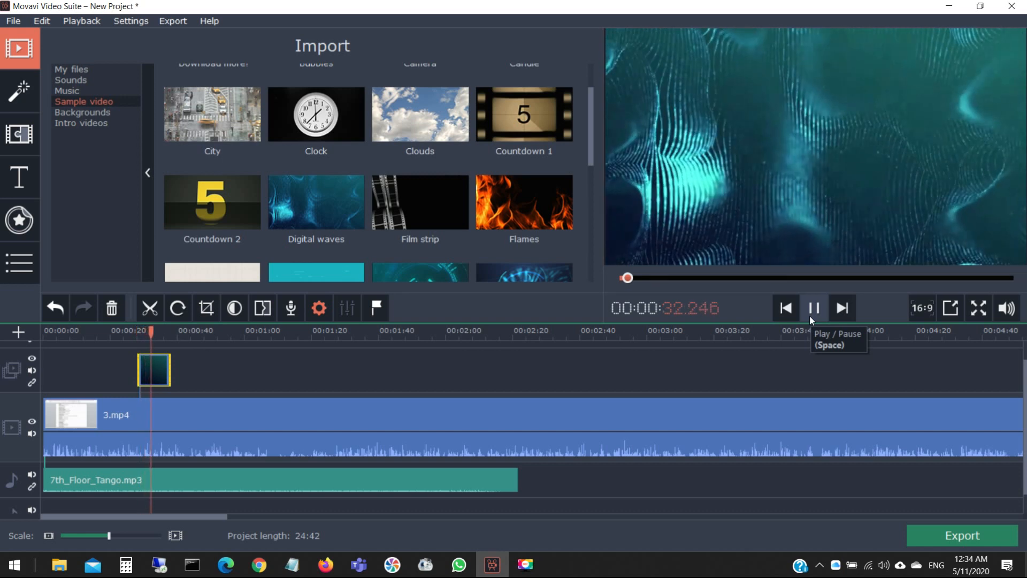
{"action": "left_click", "coordinate": [810, 318]}
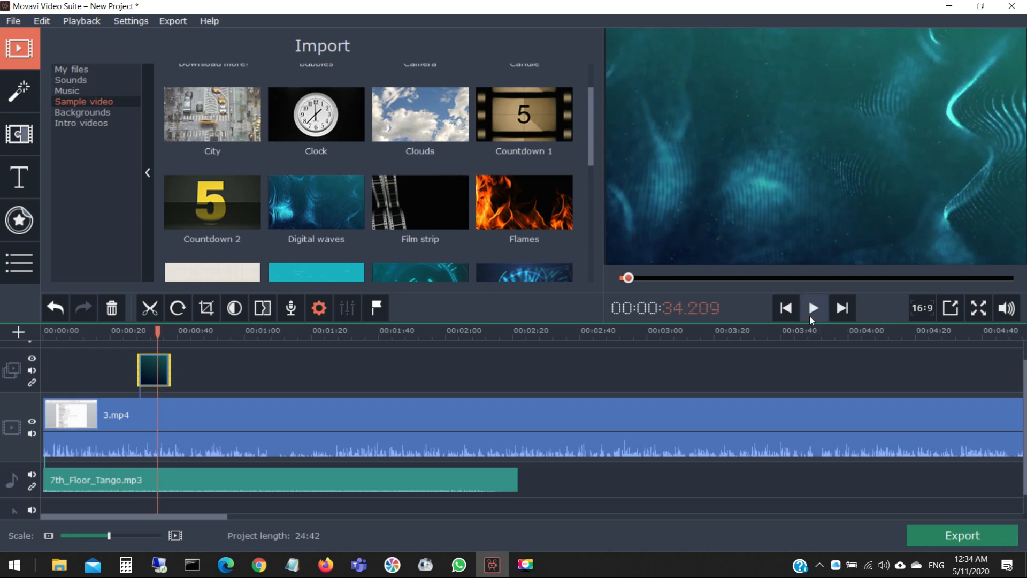
Step: Place the Blue gradient background directly after the Digital waves clip on the overlay track and play from 0:35
{"action": "left_click", "coordinate": [104, 113]}
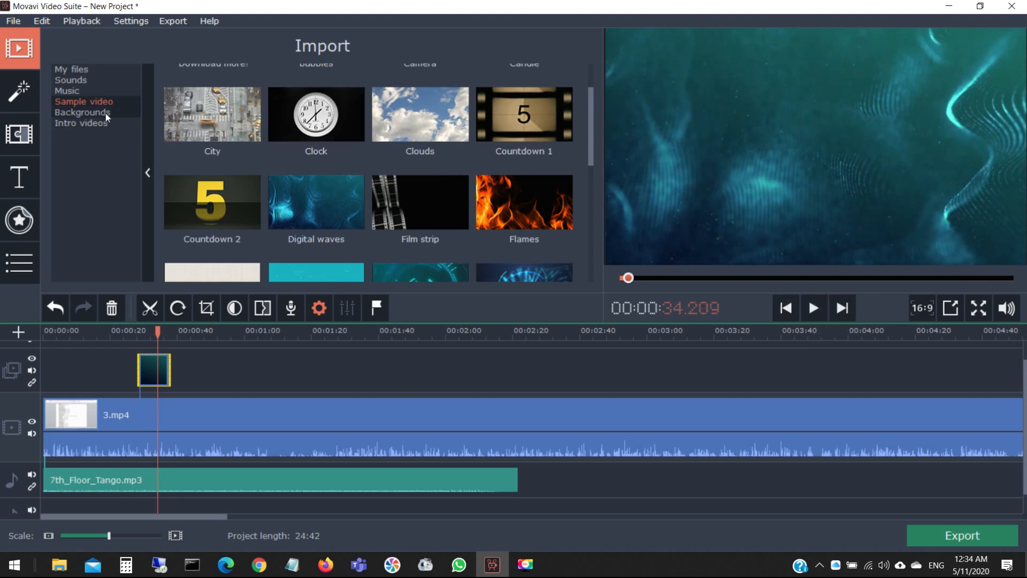
{"action": "left_click_drag", "start_coordinate": [427, 91], "coordinate": [172, 347]}
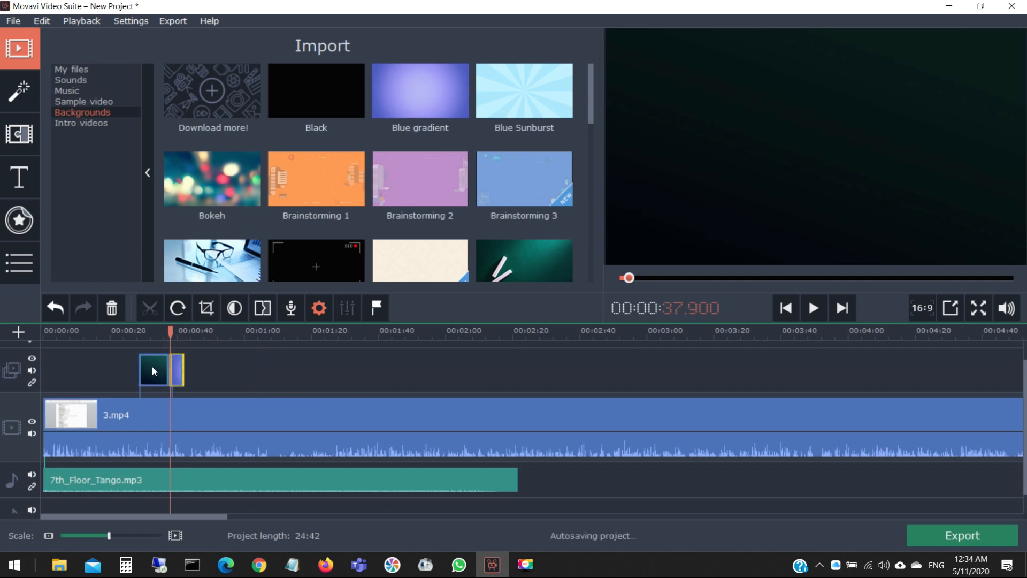
{"action": "left_click", "coordinate": [159, 363]}
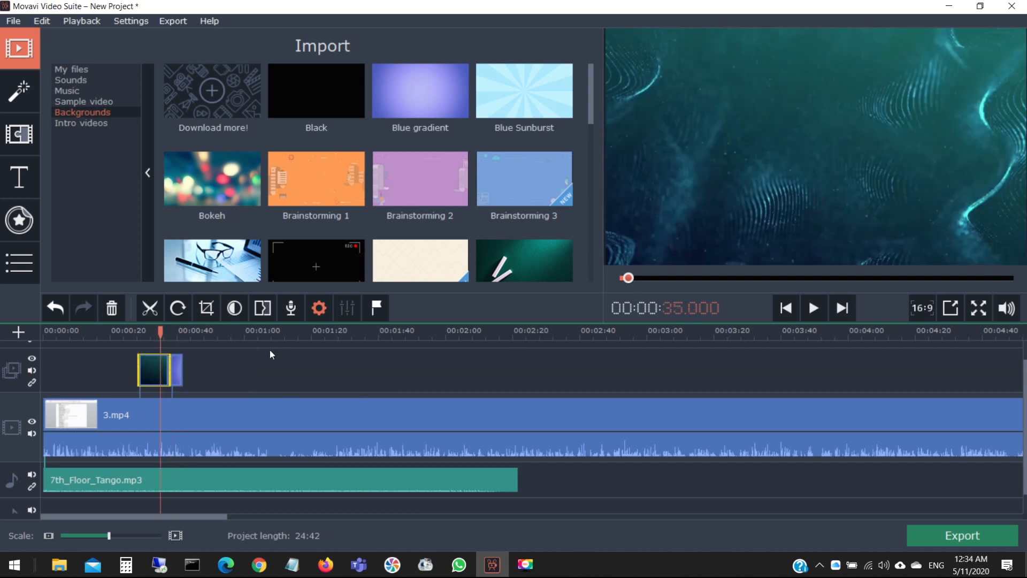
{"action": "left_click", "coordinate": [813, 309]}
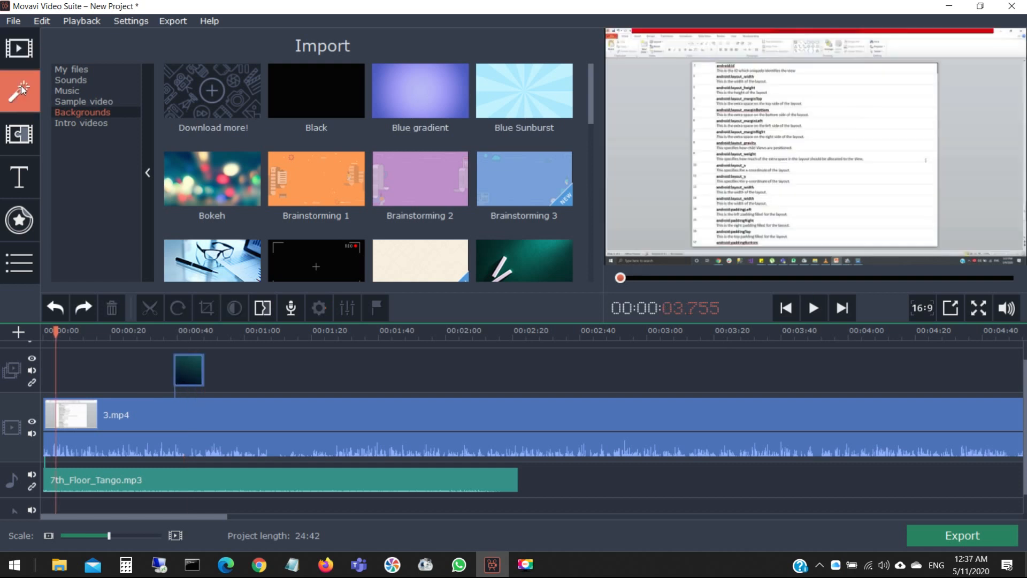
Step: Open the filter collection, and try splitting 3.mp4 at about 0:03.8 before undoing that split
{"action": "left_click", "coordinate": [29, 96]}
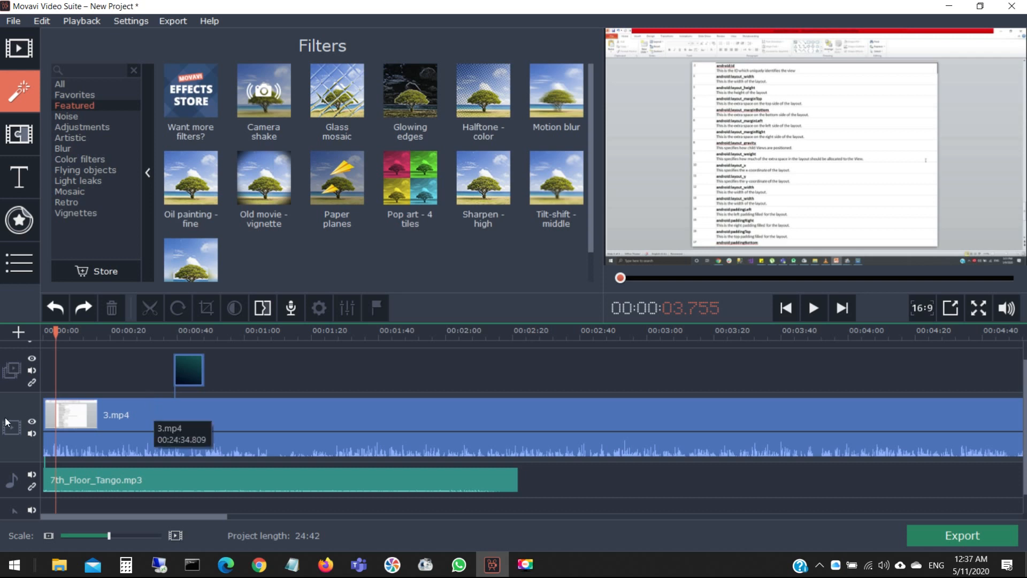
{"action": "right_click", "coordinate": [146, 406]}
{"action": "left_click", "coordinate": [163, 237]}
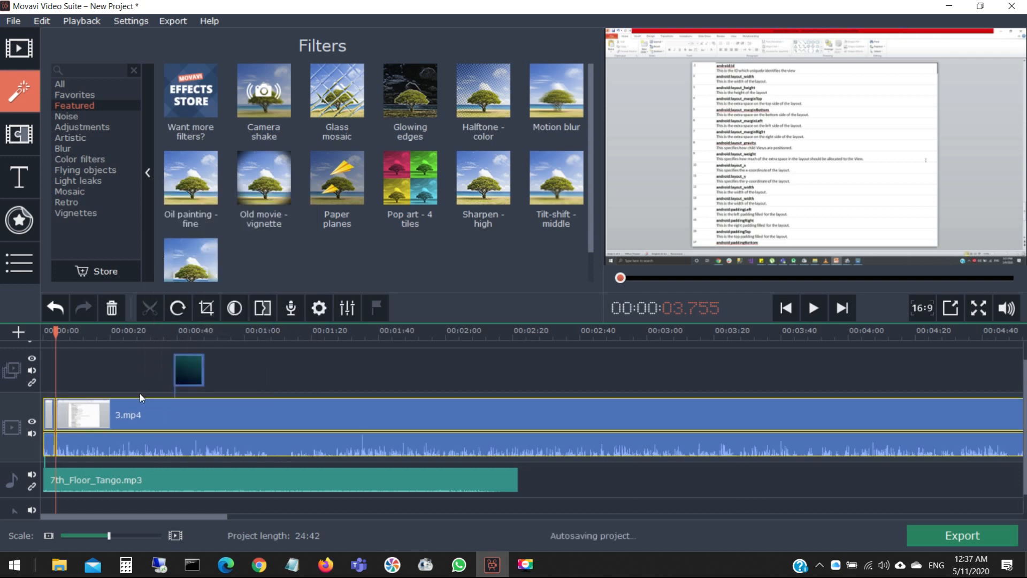
{"action": "key", "text": "ctrl+z"}
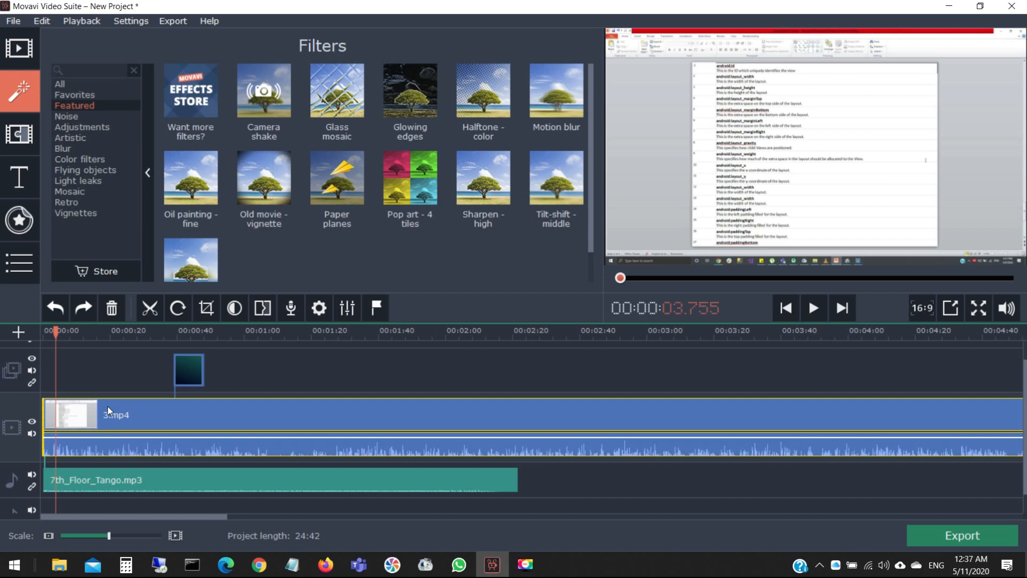
Step: Split the 3.mp4 clip on the main video track at 0:34
{"action": "left_click", "coordinate": [155, 412]}
{"action": "right_click", "coordinate": [153, 421]}
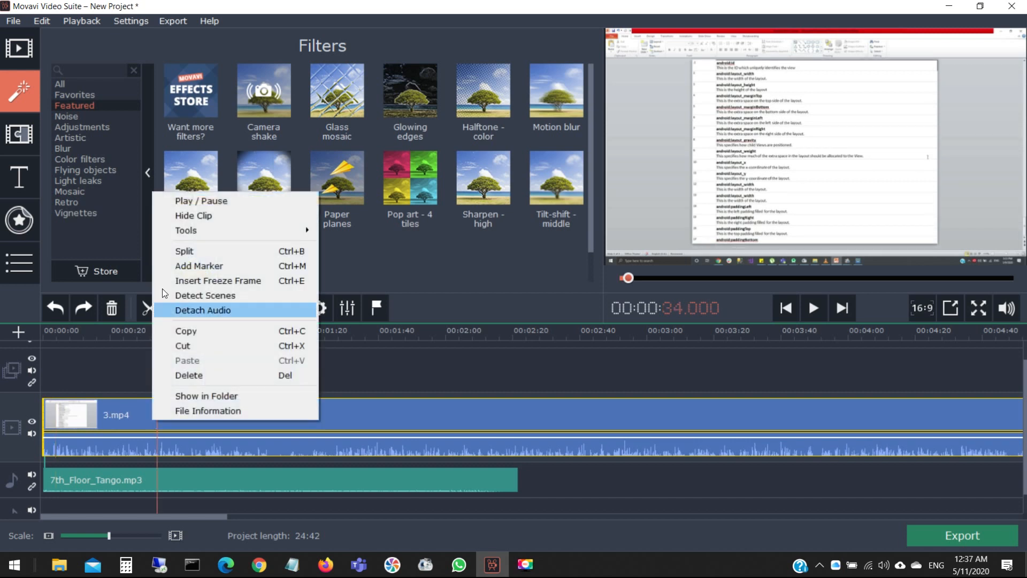
{"action": "left_click", "coordinate": [174, 253]}
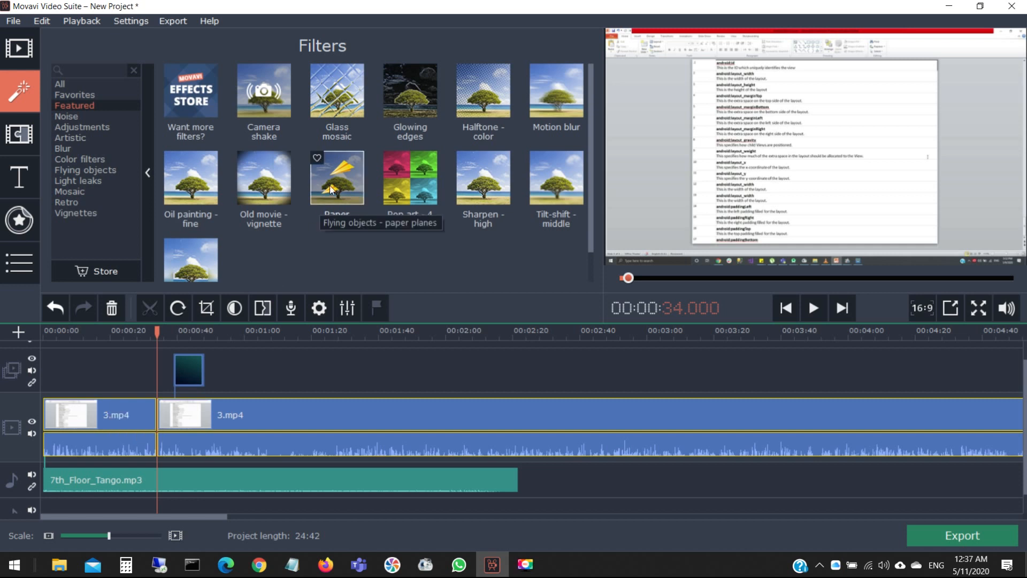
Step: Apply the Paper planes filter to both selected 3.mp4 pieces and return the playhead to the start
{"action": "left_click_drag", "start_coordinate": [337, 176], "coordinate": [68, 420]}
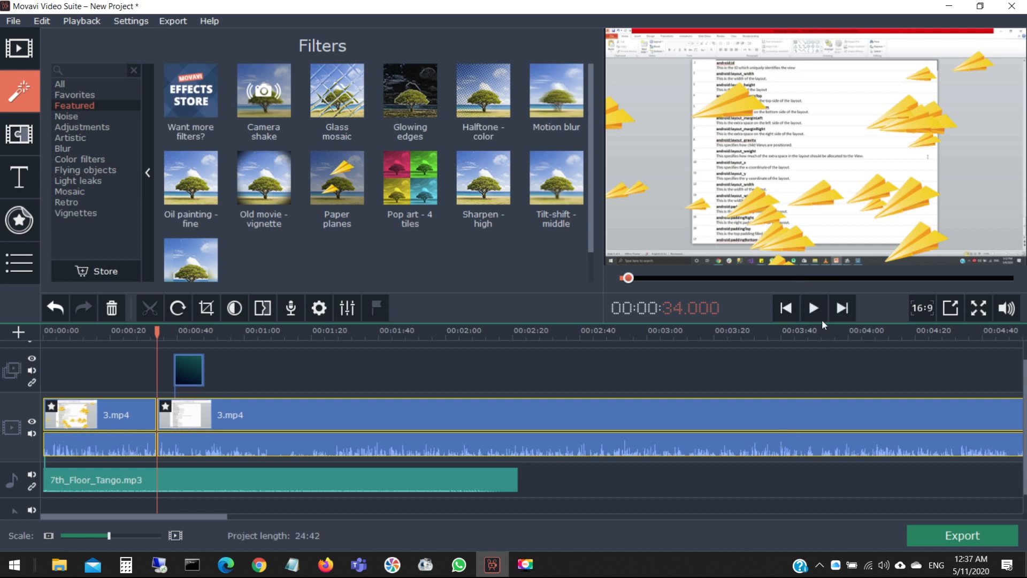
{"action": "left_click_drag", "start_coordinate": [157, 330], "coordinate": [45, 345]}
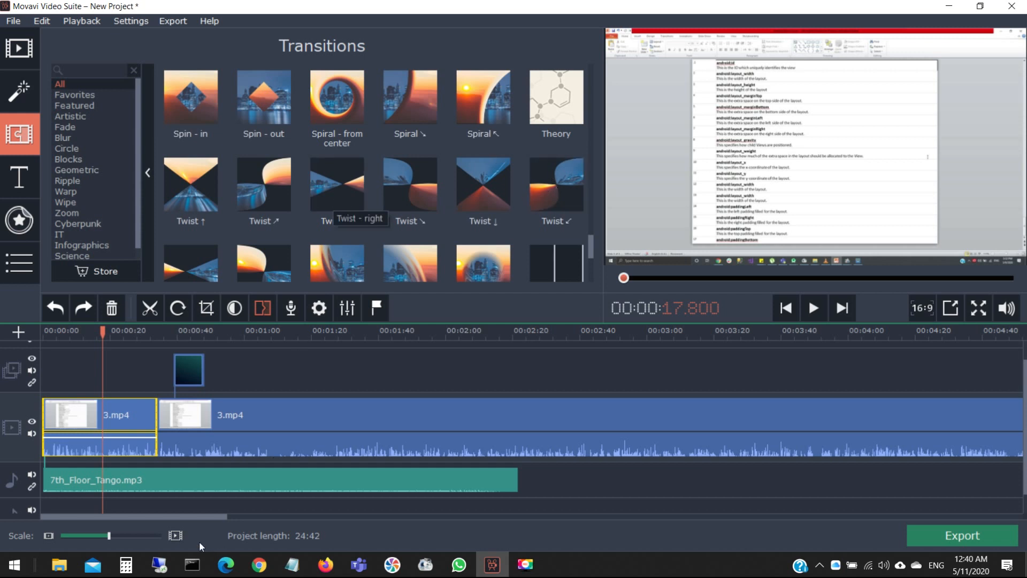
Step: Add the Twist ↙ transition at the cut between the two 3.mp4 pieces at 0:34 and play it
{"action": "left_click", "coordinate": [143, 413]}
{"action": "left_click", "coordinate": [161, 417]}
{"action": "left_click", "coordinate": [117, 423]}
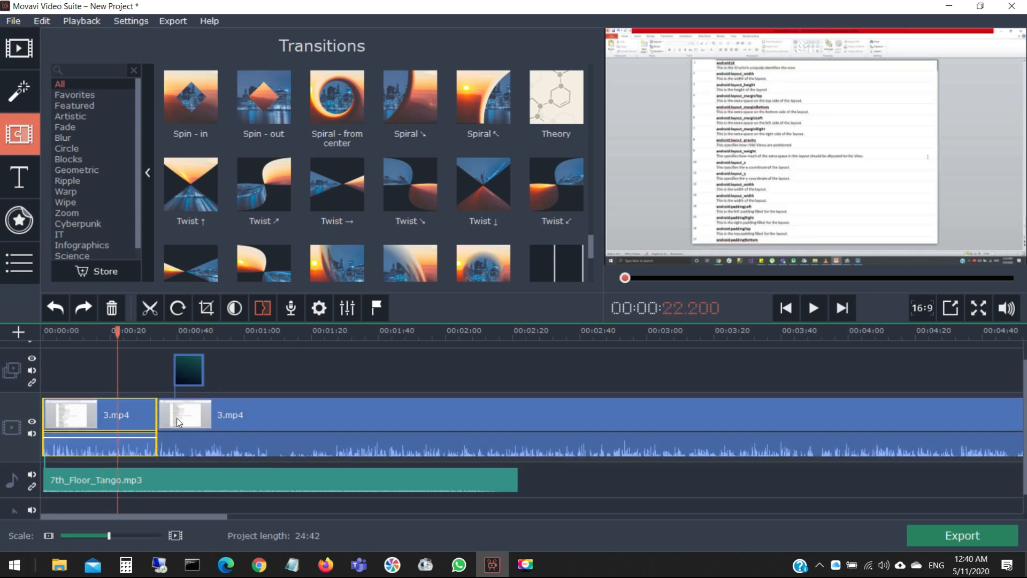
{"action": "left_click", "coordinate": [176, 418]}
{"action": "left_click", "coordinate": [131, 425]}
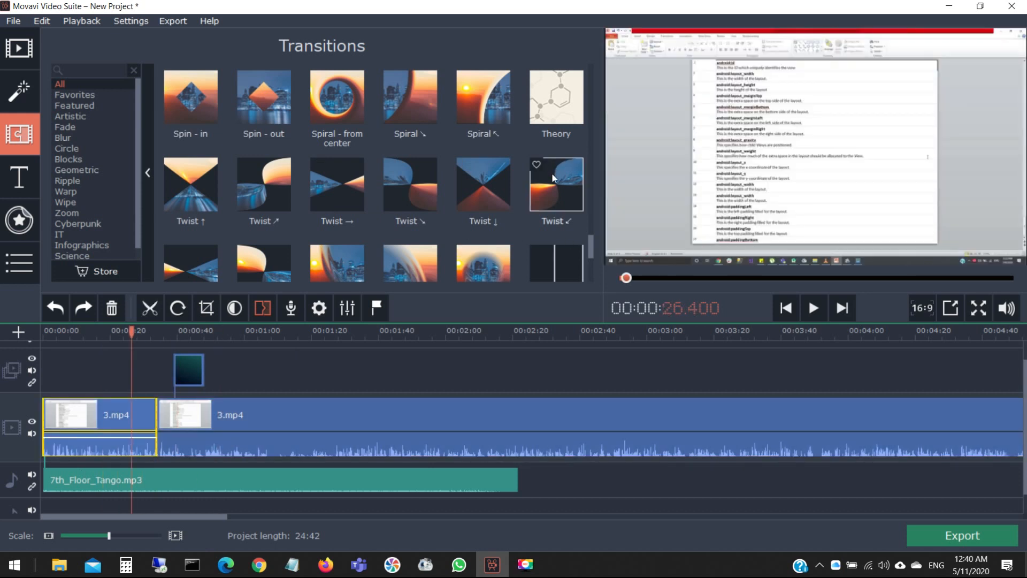
{"action": "left_click_drag", "start_coordinate": [553, 177], "coordinate": [131, 398]}
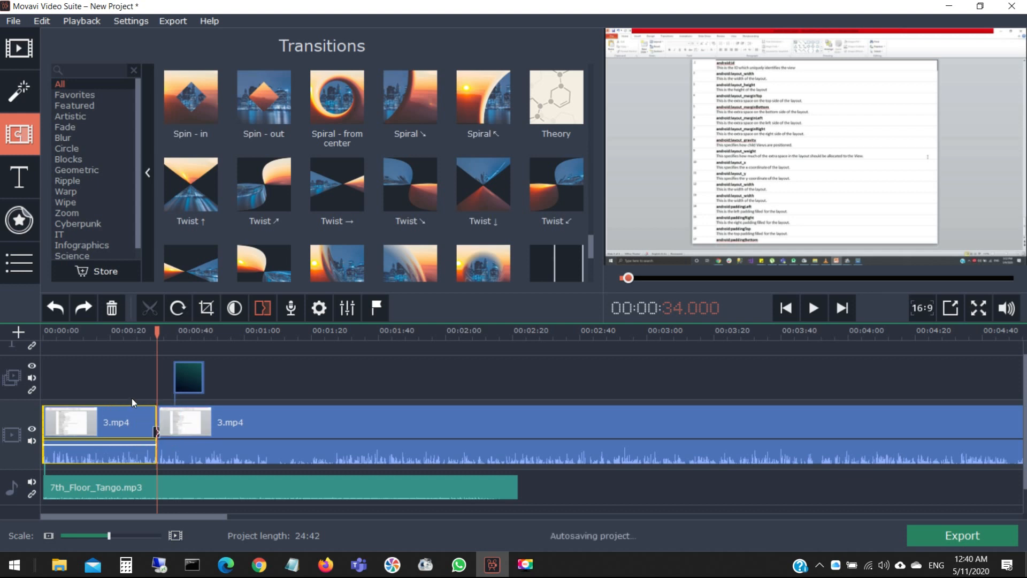
{"action": "left_click", "coordinate": [147, 422]}
{"action": "left_click", "coordinate": [813, 307]}
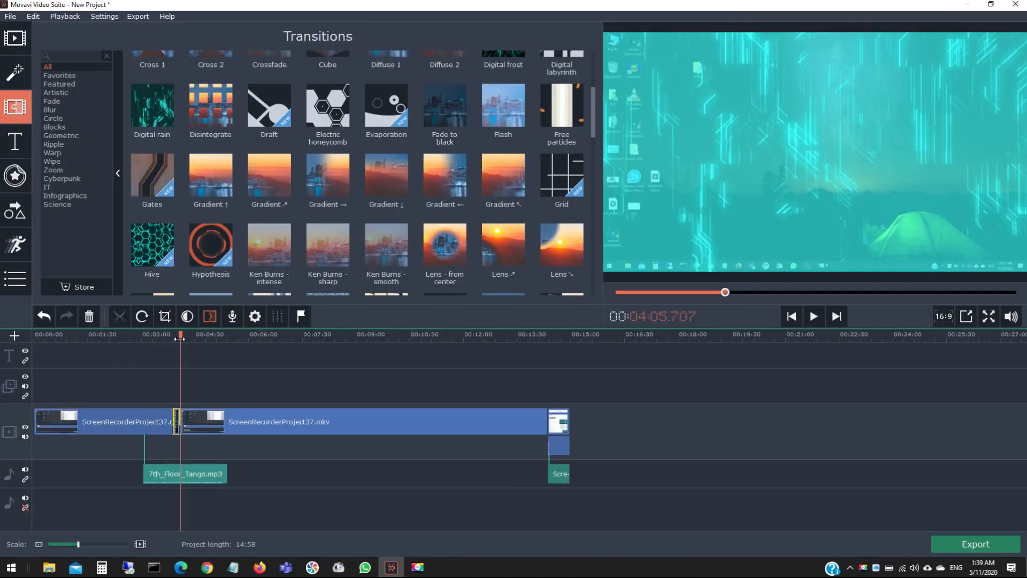
Step: Preview the Hypothesis transition, apply it at the start of the short ScreenRecorderProject37 clip at 3:54, and apply Grid at that clip's end
{"action": "left_click_drag", "start_coordinate": [180, 338], "coordinate": [167, 335]}
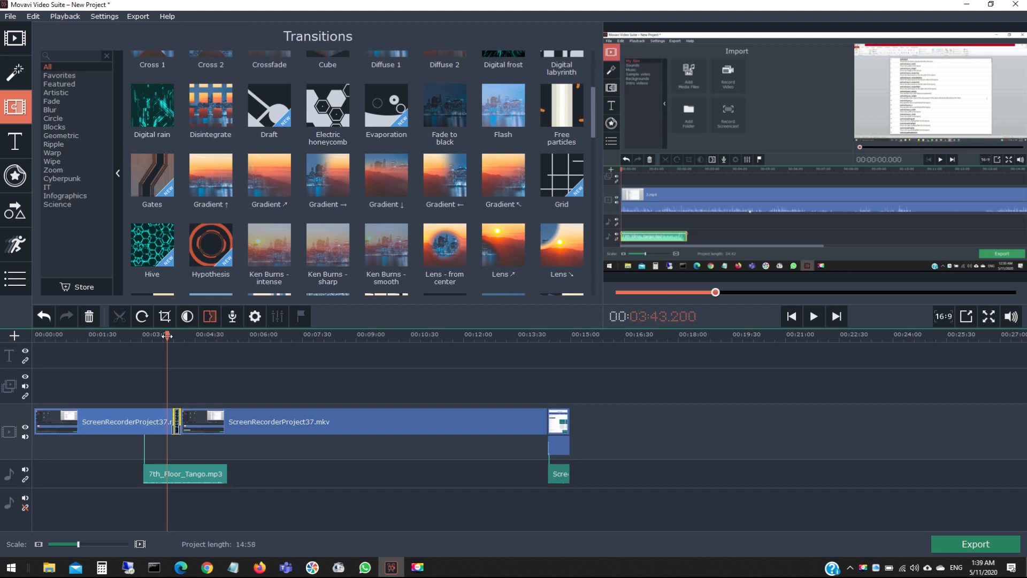
{"action": "left_click", "coordinate": [204, 251]}
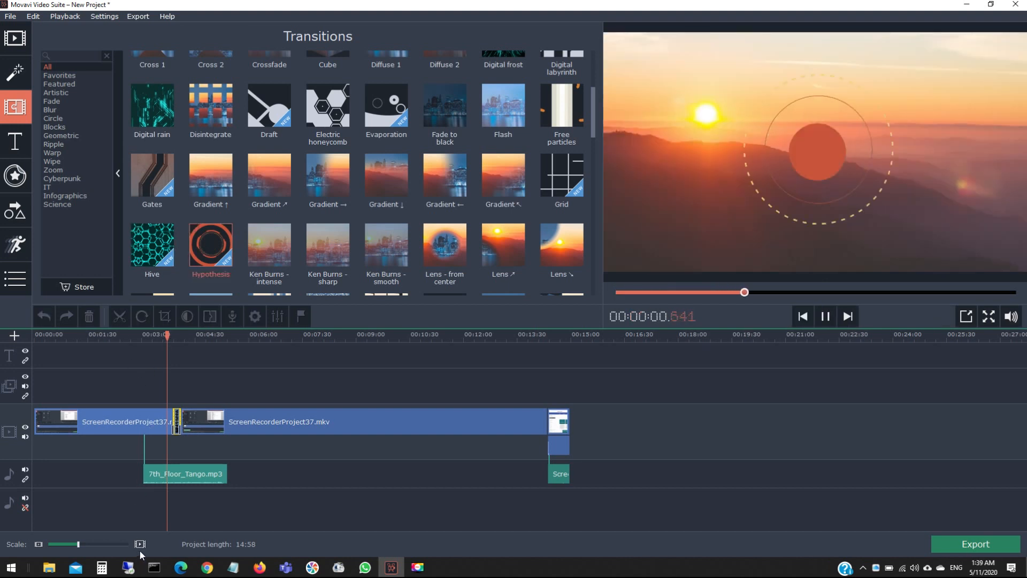
{"action": "left_click", "coordinate": [141, 544]}
{"action": "left_click", "coordinate": [141, 544]}
{"action": "left_click", "coordinate": [141, 544]}
{"action": "left_click", "coordinate": [141, 544]}
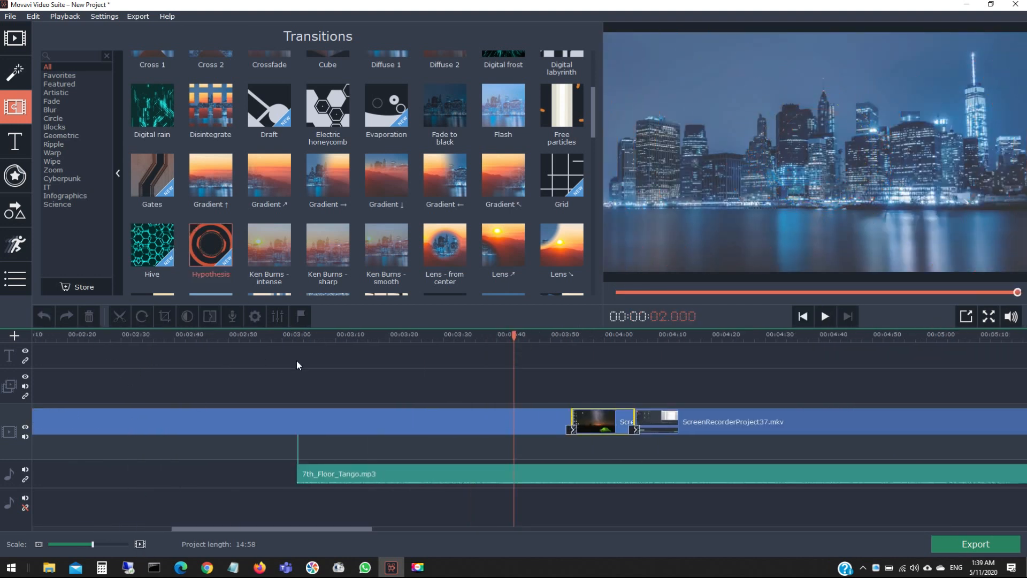
{"action": "left_click_drag", "start_coordinate": [296, 528], "coordinate": [348, 530]}
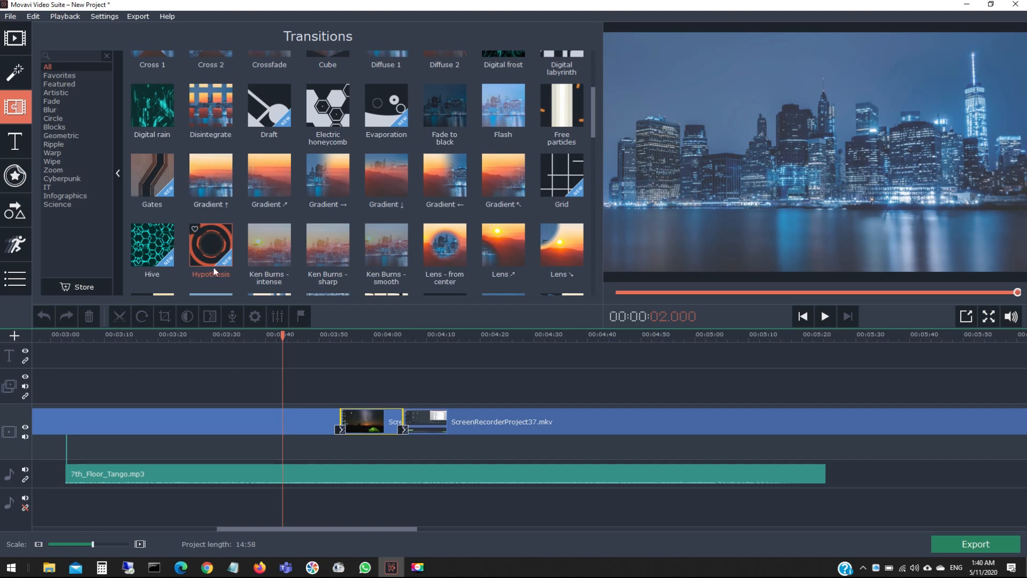
{"action": "left_click_drag", "start_coordinate": [212, 248], "coordinate": [321, 407]}
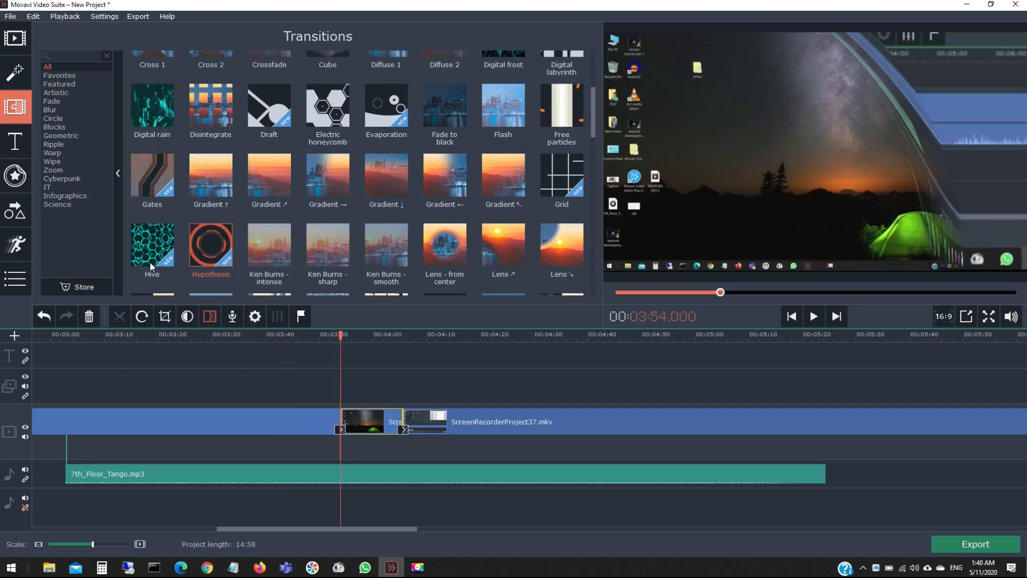
{"action": "left_click_drag", "start_coordinate": [562, 177], "coordinate": [388, 402]}
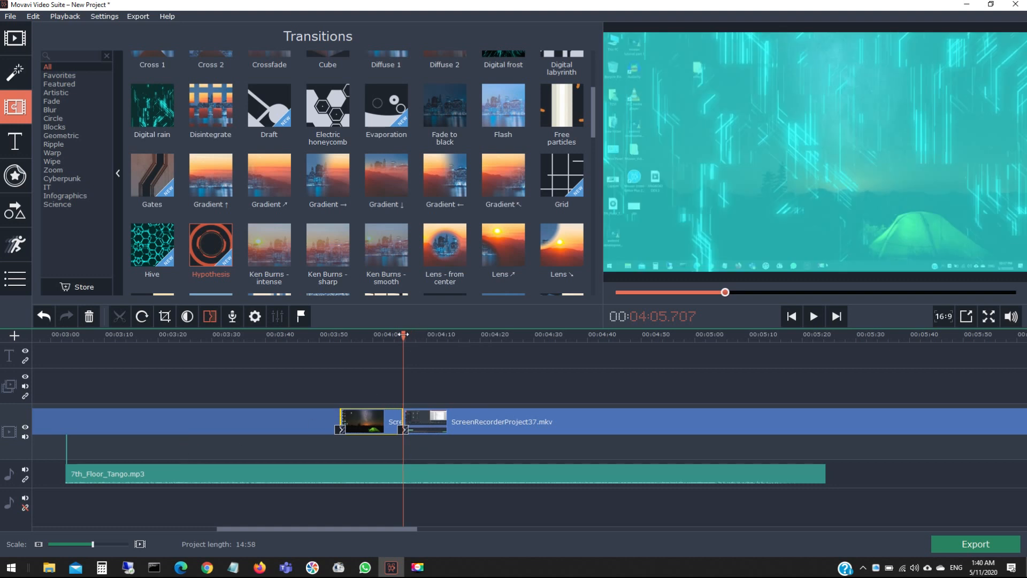
Step: Play the timeline from about 3:52 through both transitions around the short clip, and stop just past its end
{"action": "left_click_drag", "start_coordinate": [403, 334], "coordinate": [332, 350]}
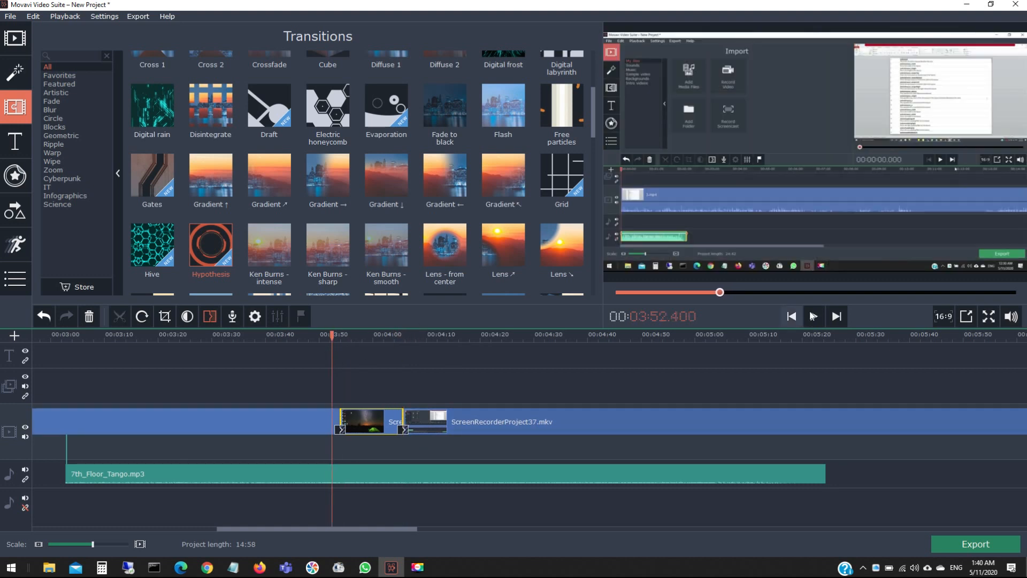
{"action": "left_click", "coordinate": [812, 317]}
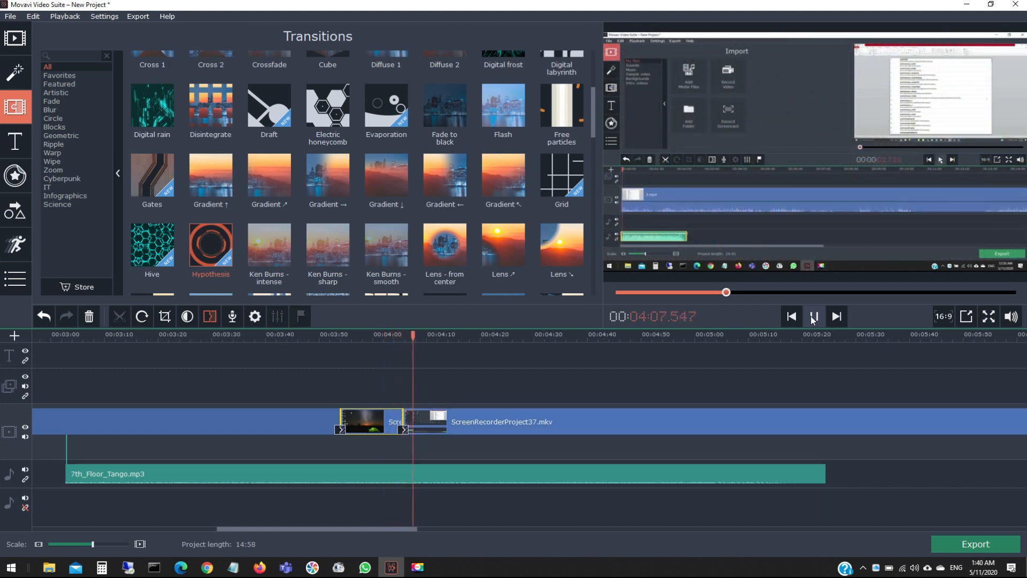
{"action": "left_click", "coordinate": [813, 317]}
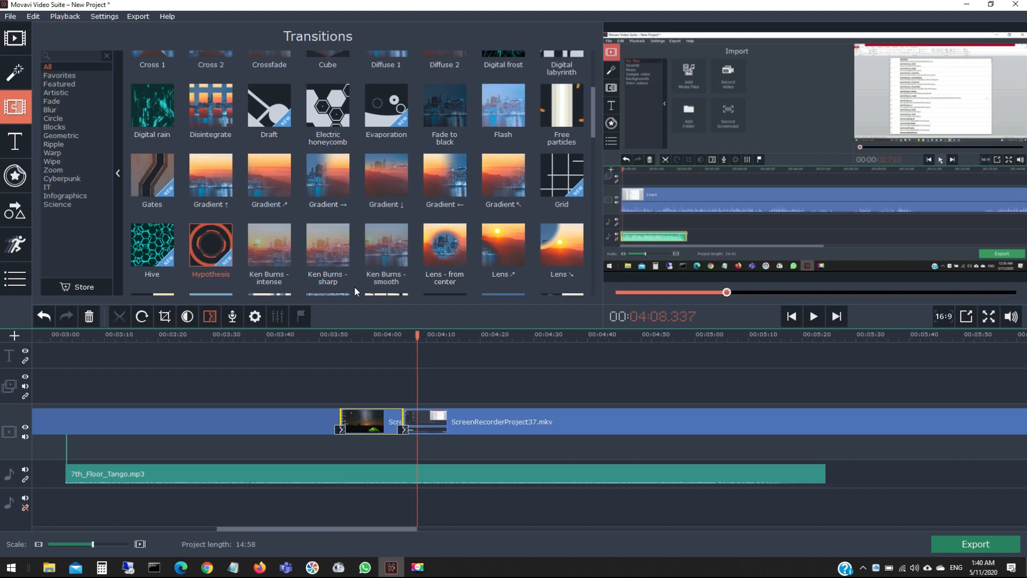
Step: Place the 3D placard title on the titles track at the start of the short clip and open it for editing
{"action": "left_click", "coordinate": [12, 146]}
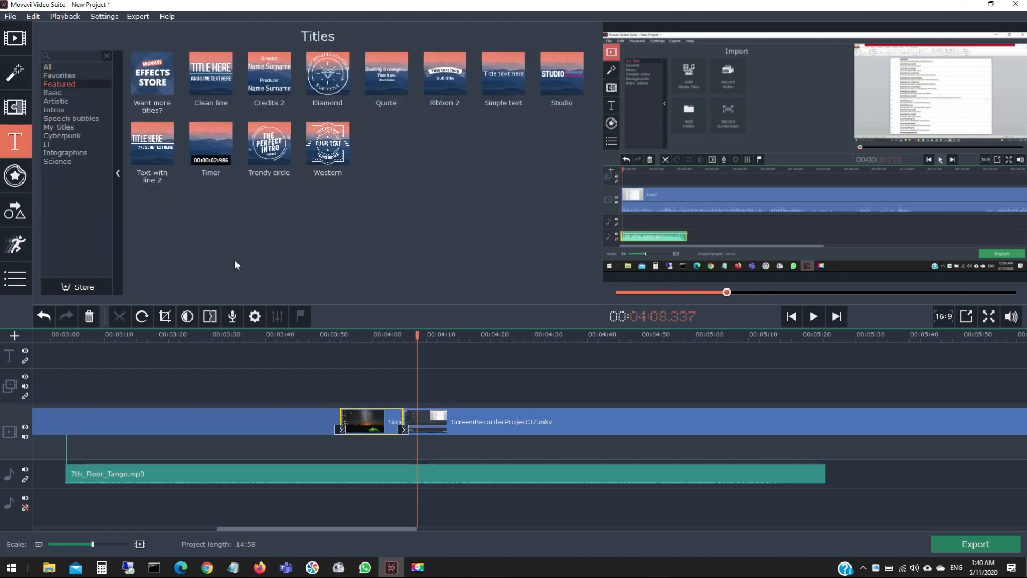
{"action": "left_click", "coordinate": [54, 66]}
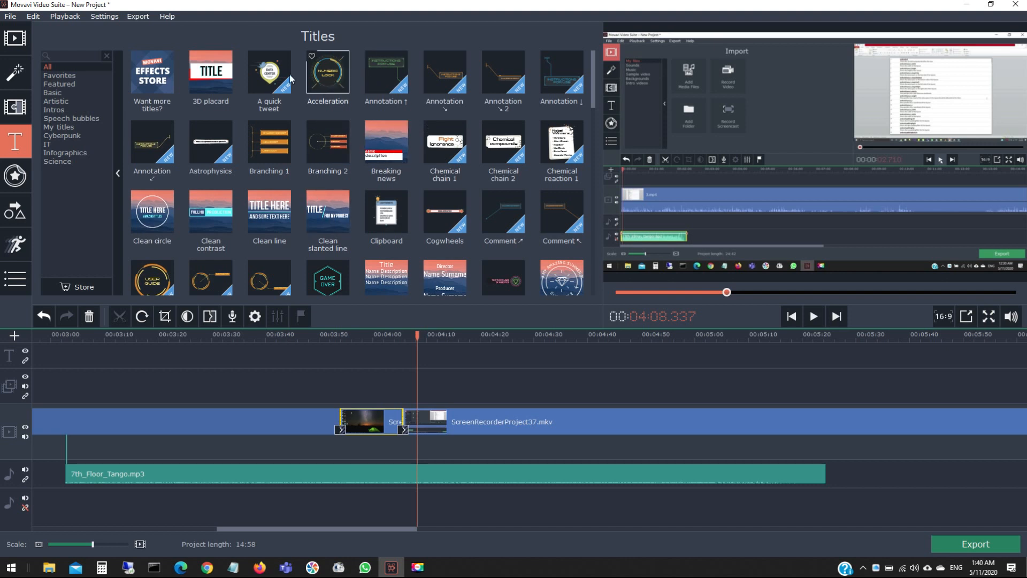
{"action": "left_click_drag", "start_coordinate": [212, 75], "coordinate": [344, 356]}
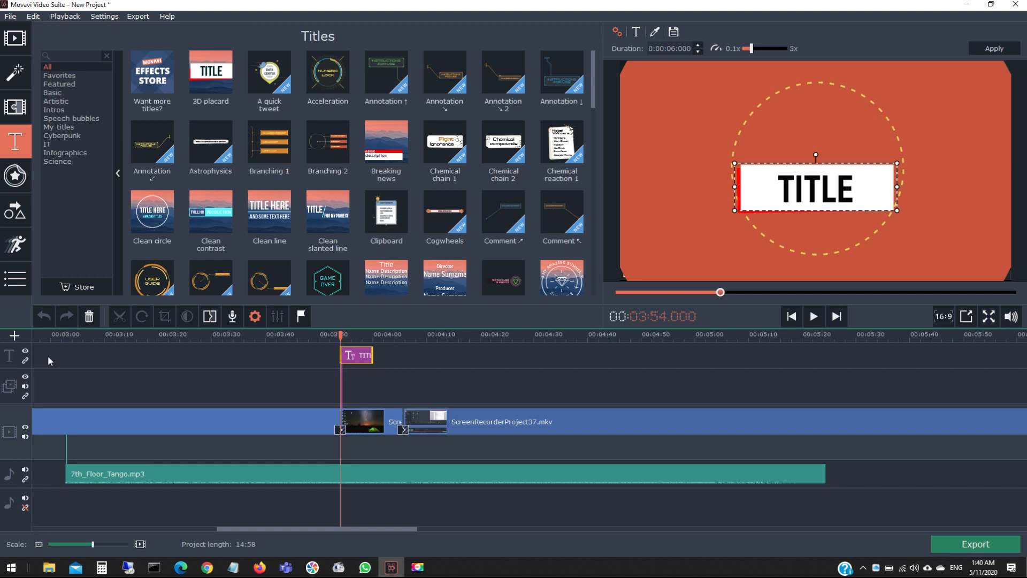
{"action": "left_click", "coordinate": [355, 360]}
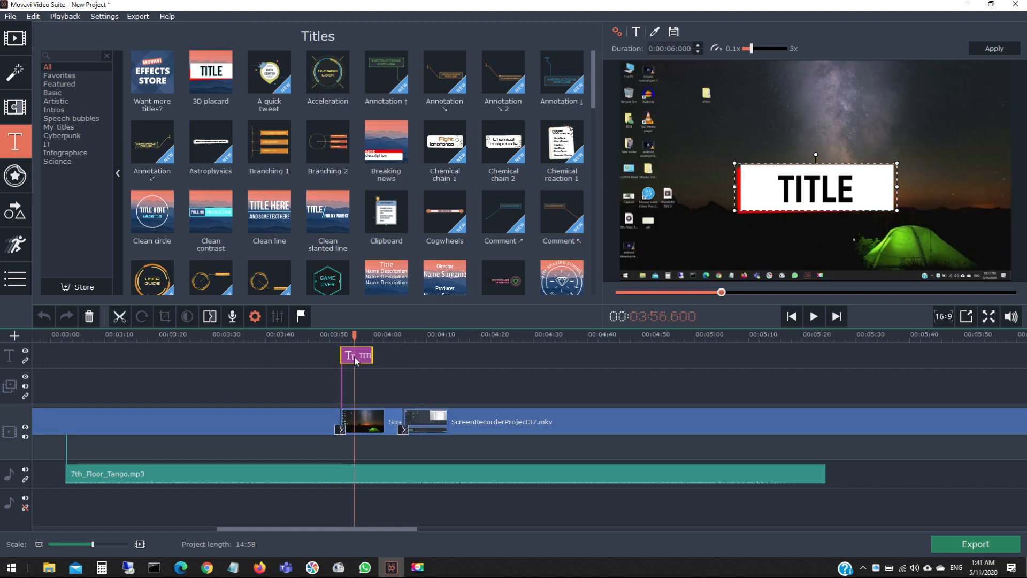
Step: Change the placard's text to "my first tittle" and widen its text frame on both sides so it fits on one line
{"action": "double_click", "coordinate": [842, 194]}
{"action": "type", "text": "my"}
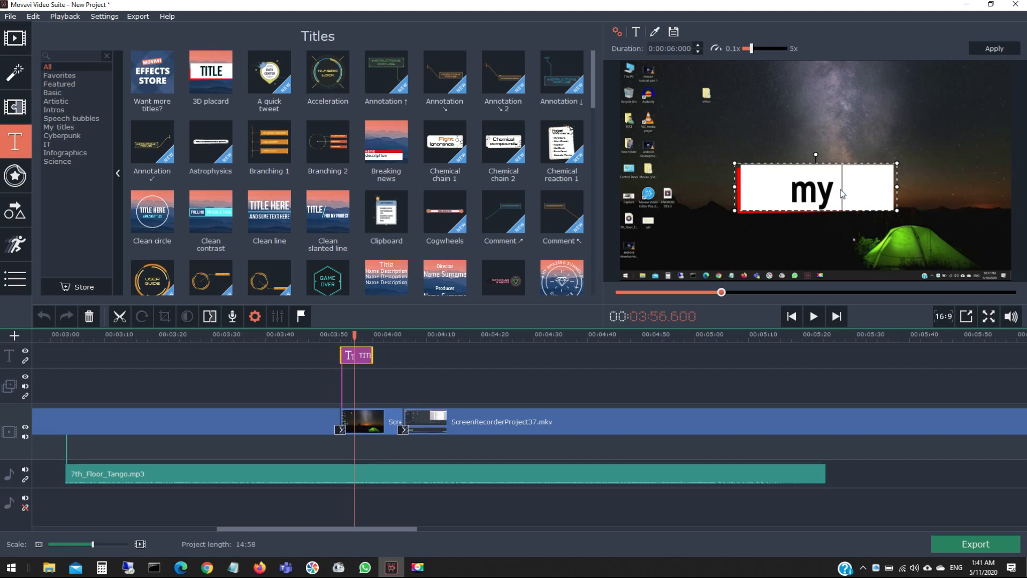
{"action": "type", "text": " first ti"}
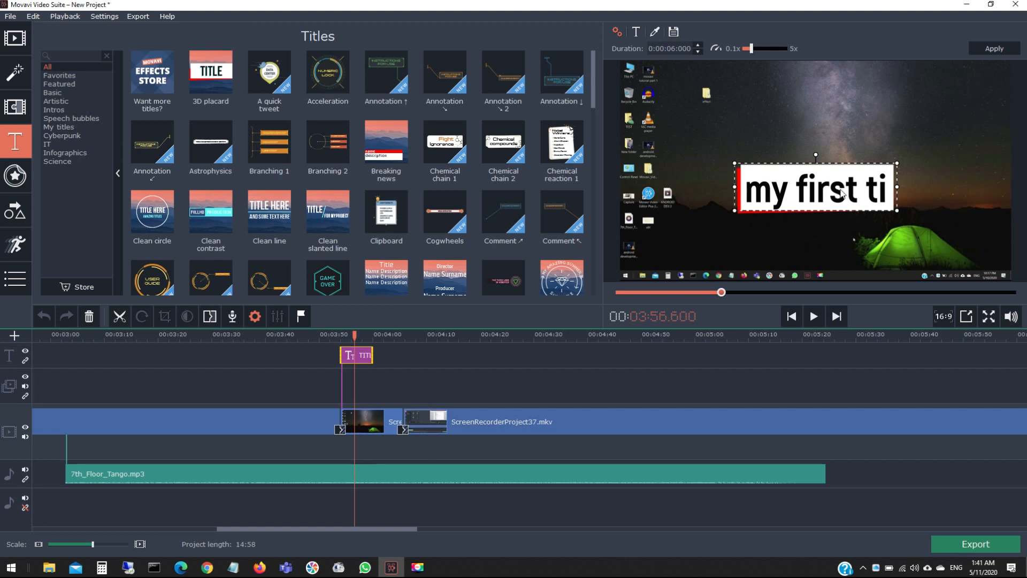
{"action": "type", "text": "ttle"}
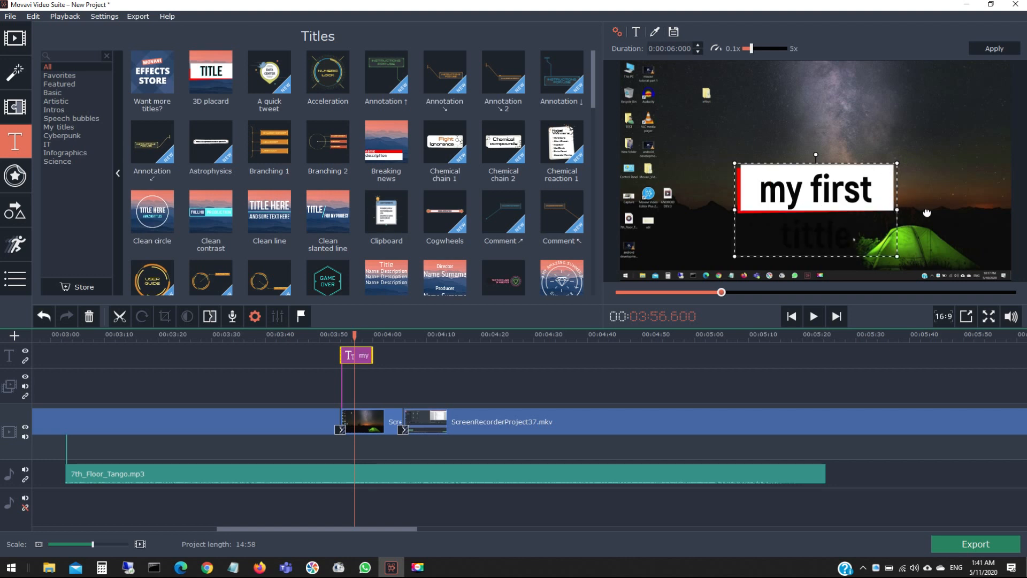
{"action": "left_click_drag", "start_coordinate": [927, 213], "coordinate": [1010, 188]}
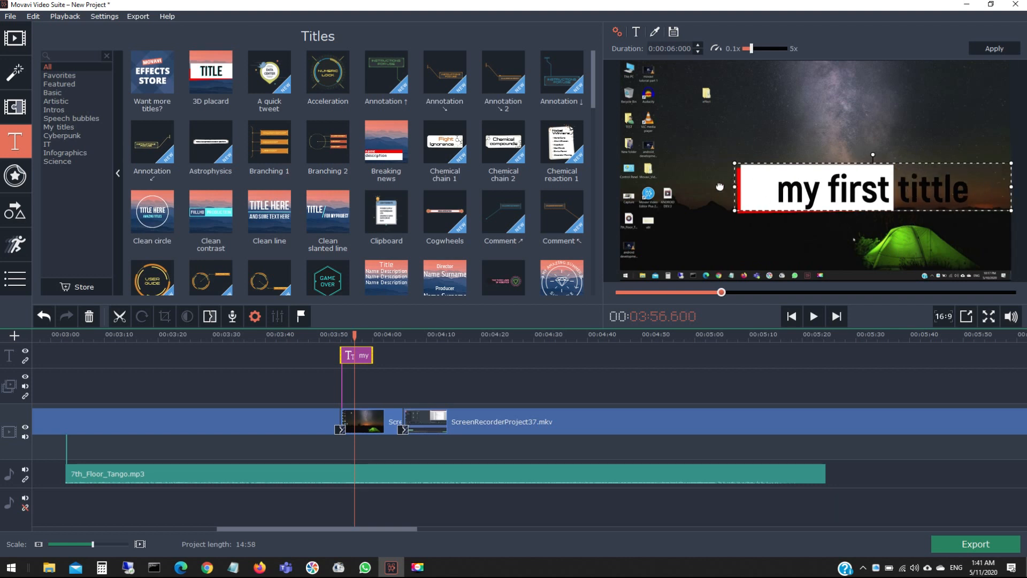
{"action": "left_click_drag", "start_coordinate": [719, 187], "coordinate": [684, 188]}
Step: Enlarge the placard's white background, centre the title text on it, and move both slightly lower in the frame
{"action": "left_click_drag", "start_coordinate": [814, 183], "coordinate": [793, 111]}
{"action": "left_click", "coordinate": [807, 195]}
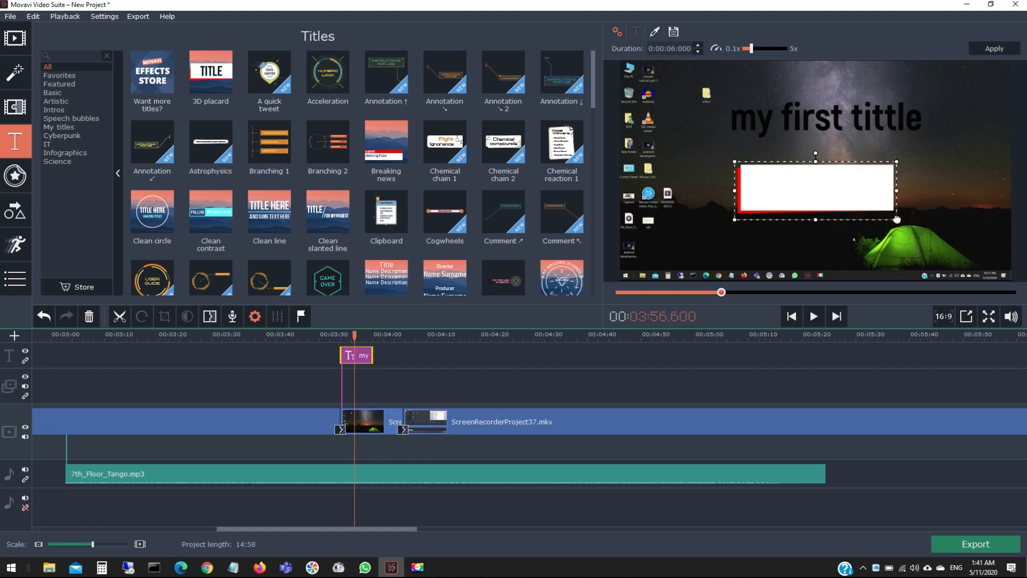
{"action": "left_click_drag", "start_coordinate": [897, 220], "coordinate": [983, 250]}
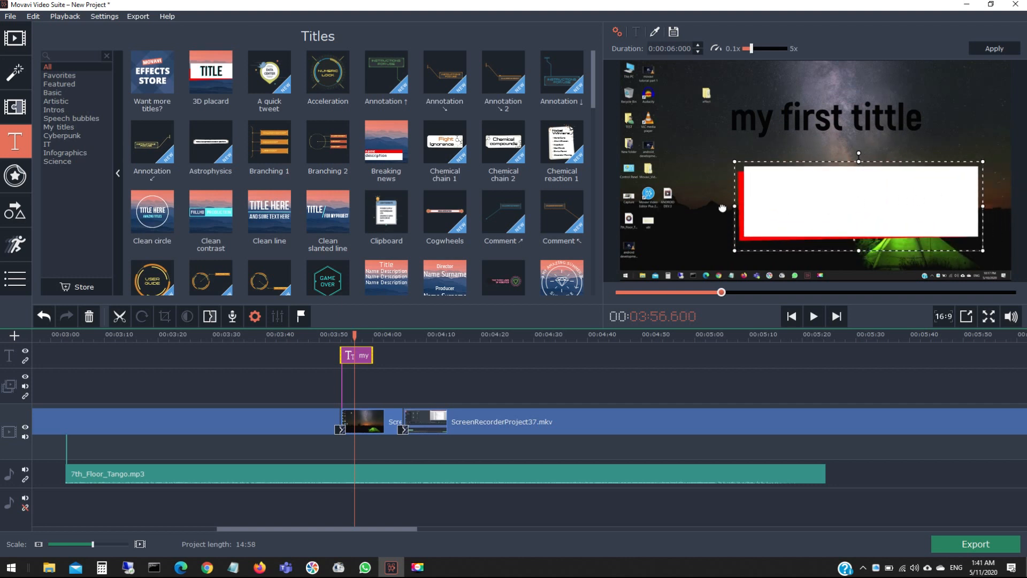
{"action": "left_click_drag", "start_coordinate": [722, 208], "coordinate": [661, 208]}
{"action": "left_click", "coordinate": [768, 133]}
{"action": "left_click_drag", "start_coordinate": [768, 133], "coordinate": [753, 211]}
{"action": "left_click", "coordinate": [745, 146]}
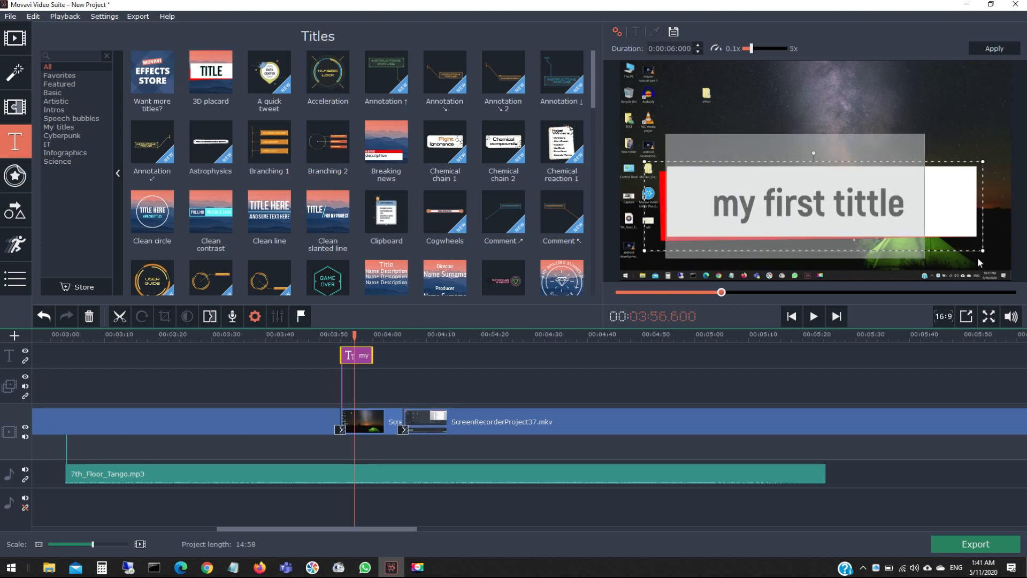
{"action": "left_click_drag", "start_coordinate": [821, 203], "coordinate": [818, 220]}
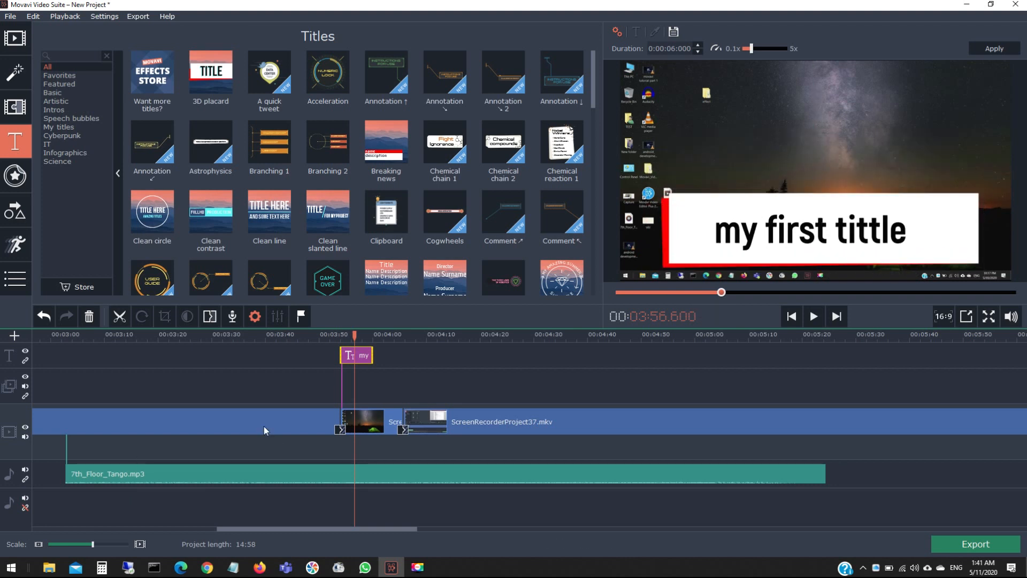
Step: Play the timeline from about 3:52 to review the edited title over the short clip, and stop after it
{"action": "left_click", "coordinate": [331, 327]}
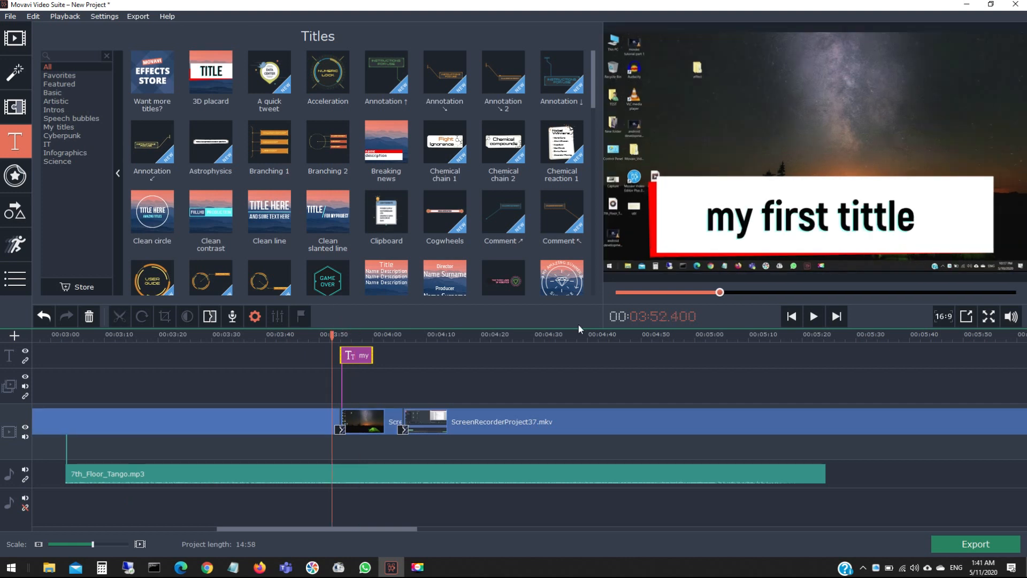
{"action": "left_click", "coordinate": [815, 317]}
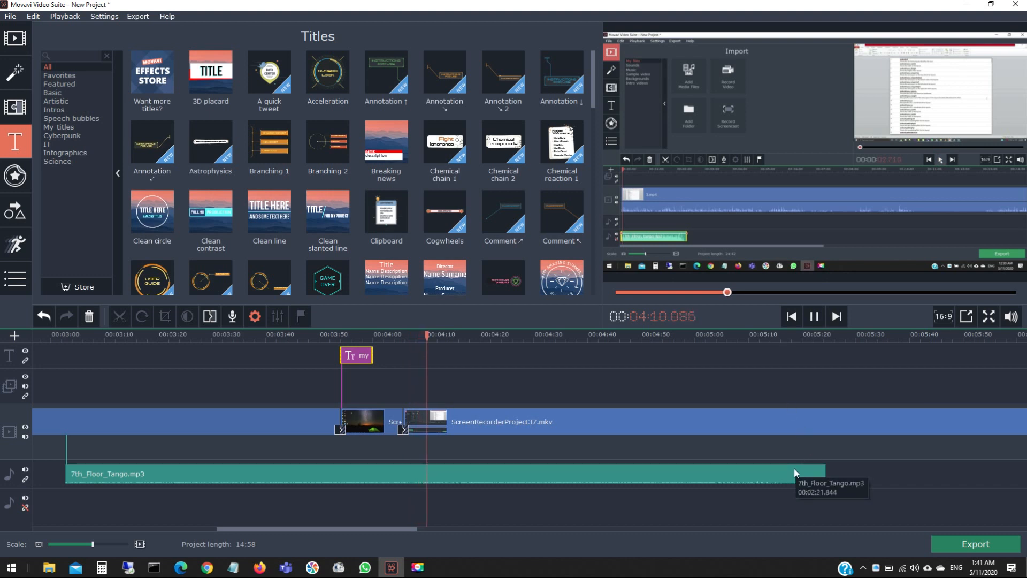
{"action": "key", "text": "space"}
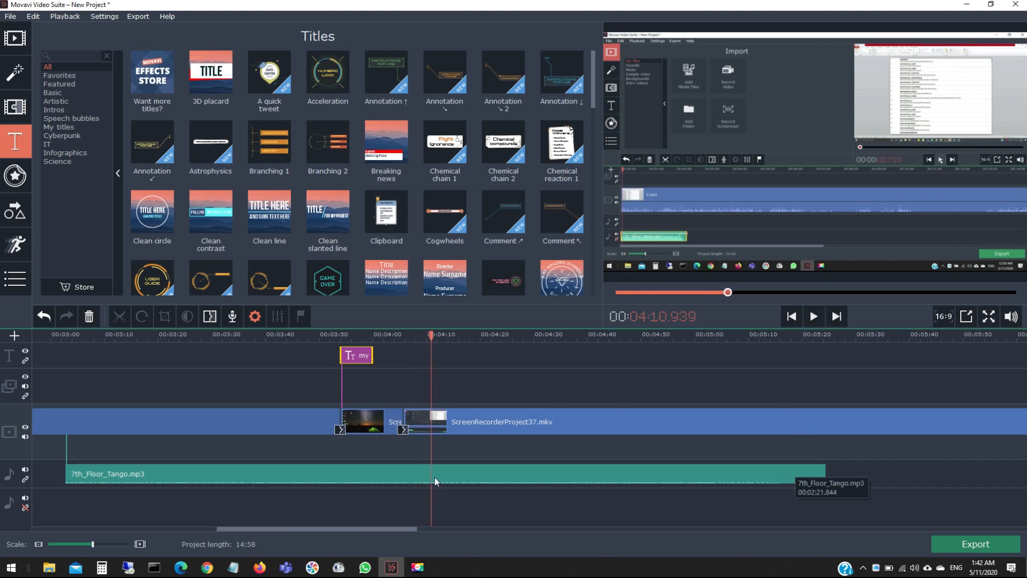